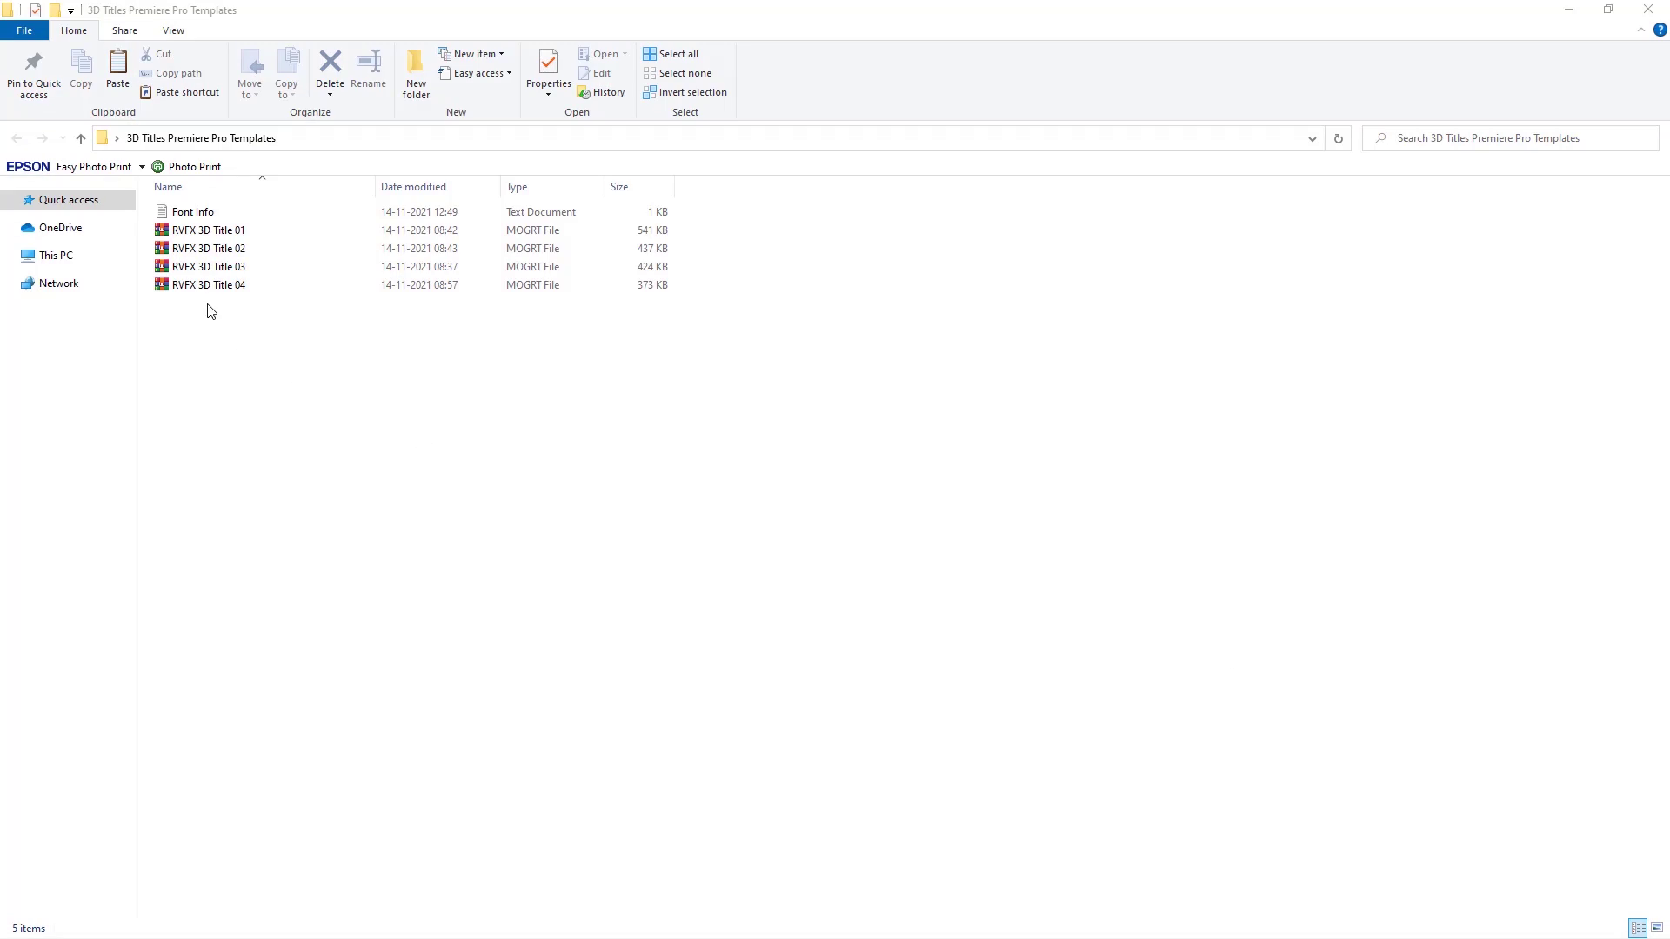
Step: Select the RVFX 3D Title 03 and 01 template files, then minimize File Explorer
{"action": "left_click", "coordinate": [211, 267]}
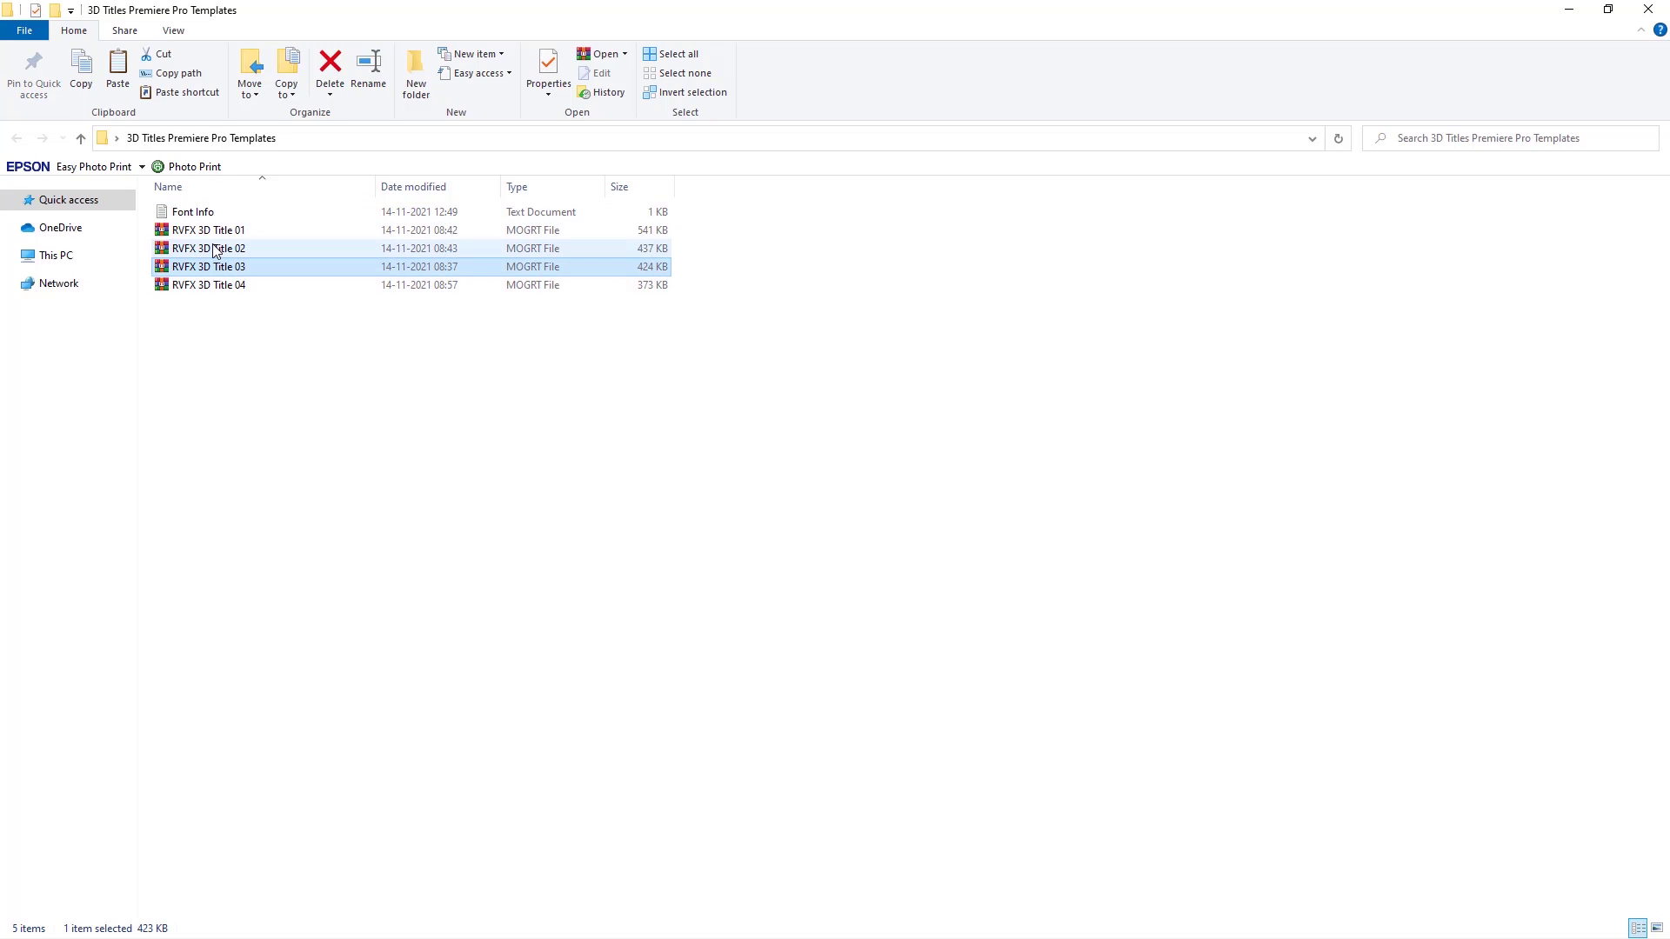
{"action": "left_click", "coordinate": [209, 231]}
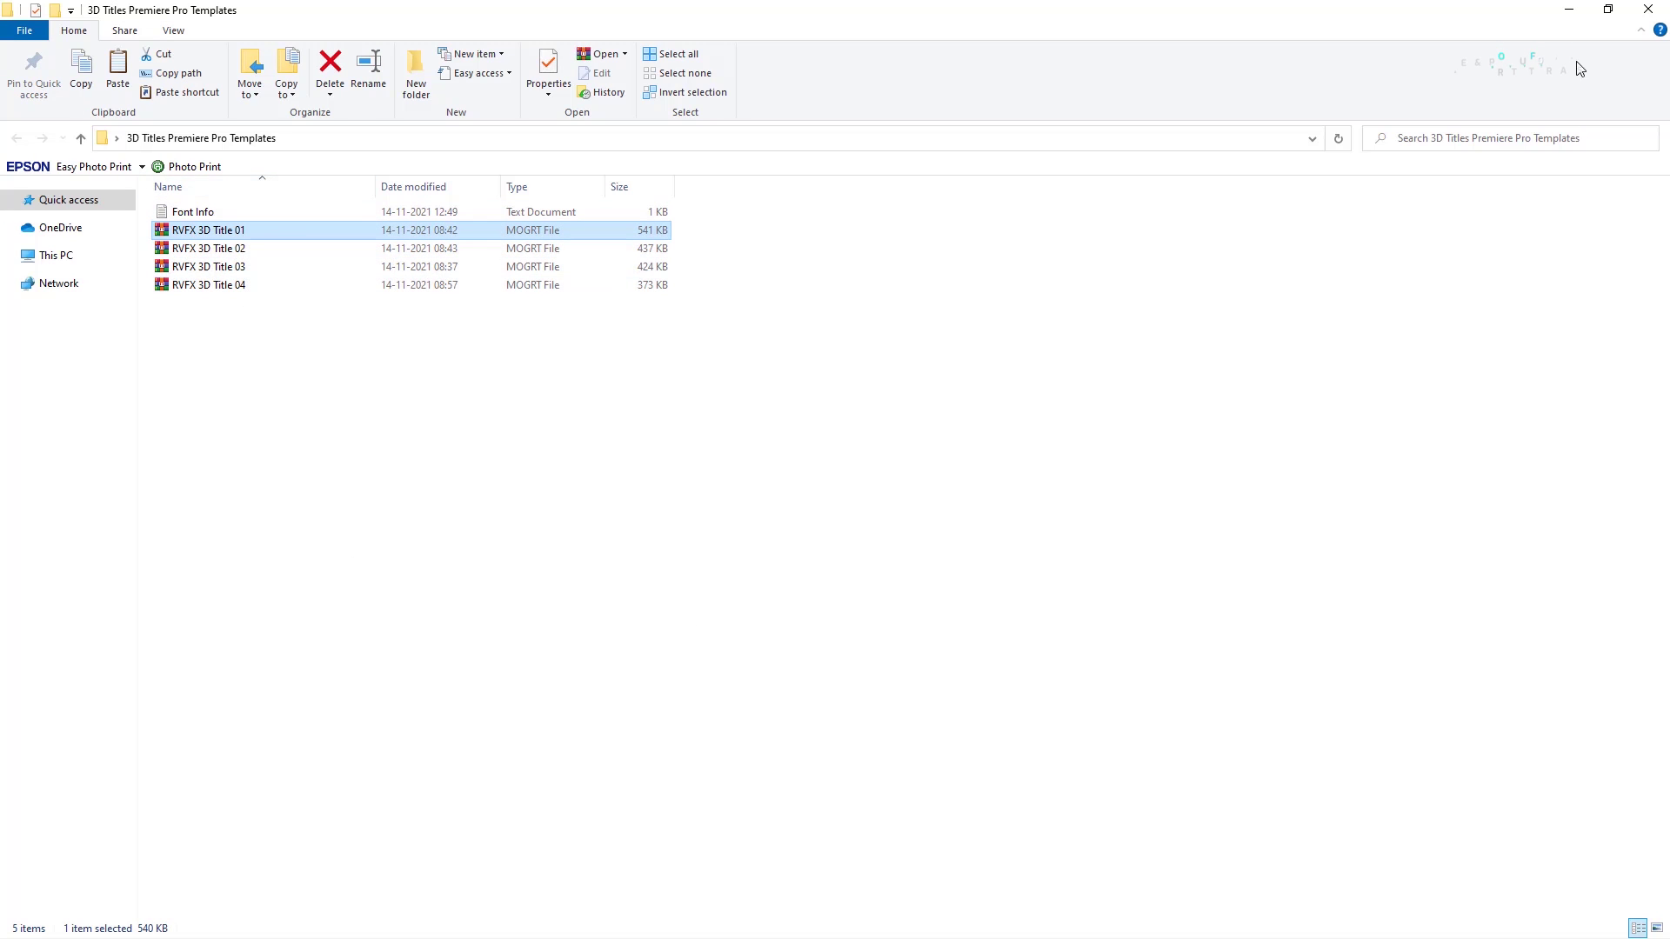
{"action": "left_click", "coordinate": [1571, 12]}
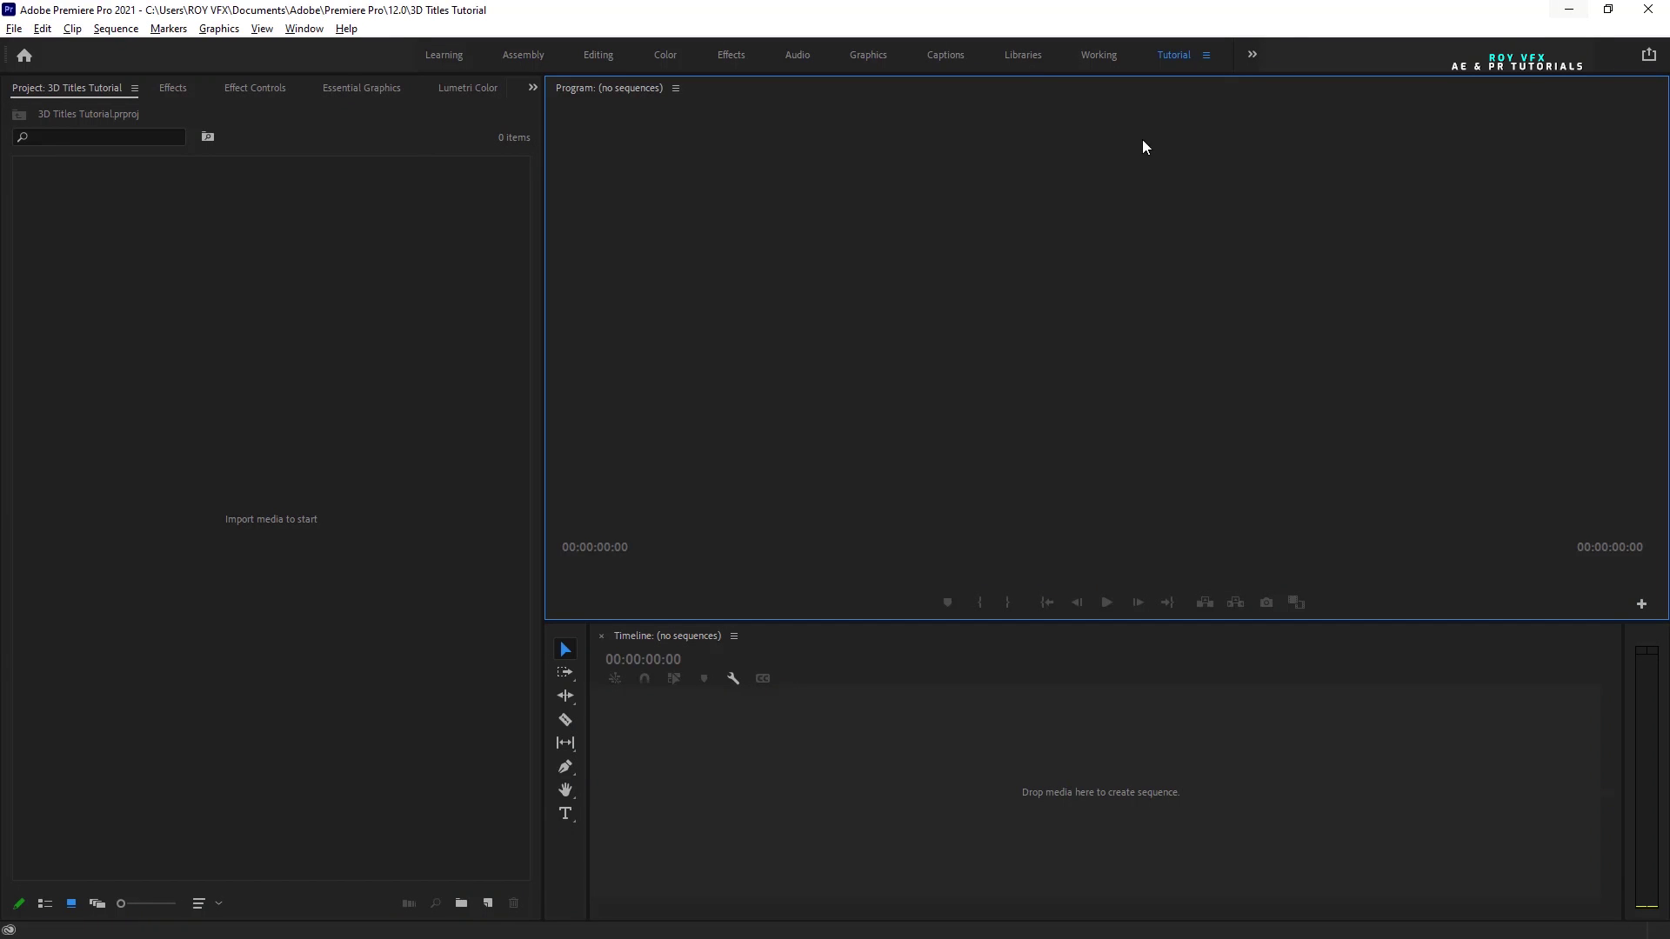
Step: Create Sequence 01 with default settings and show the Essential Graphics panel
{"action": "left_click", "coordinate": [487, 904]}
{"action": "left_click", "coordinate": [541, 710]}
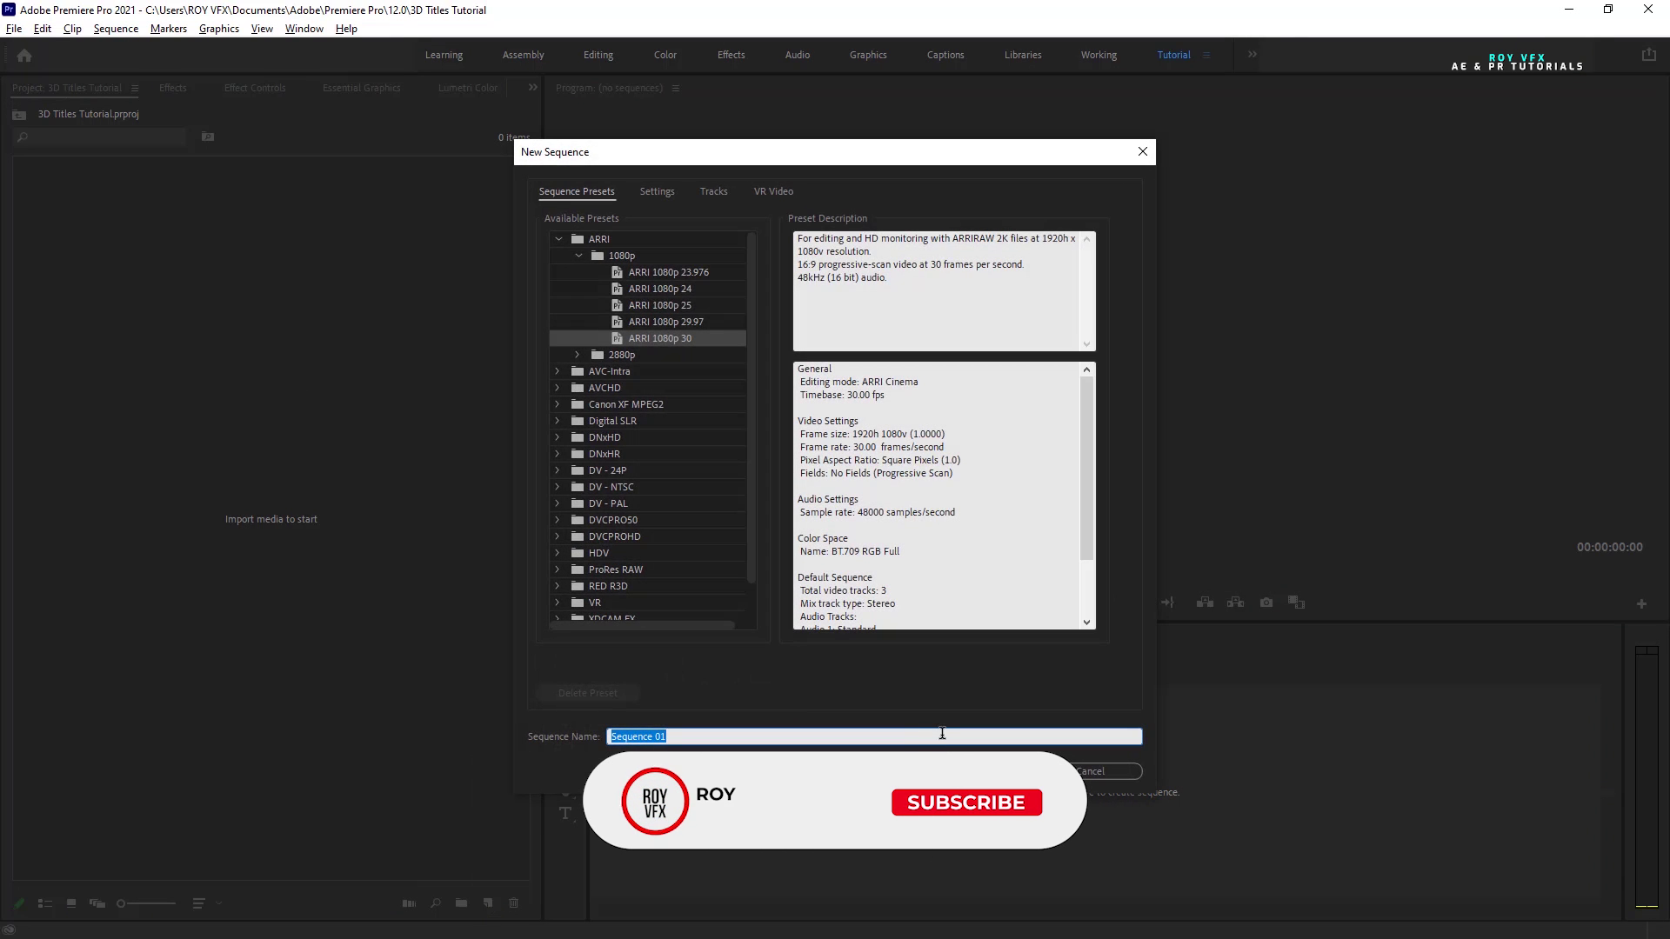
{"action": "left_click", "coordinate": [1019, 771]}
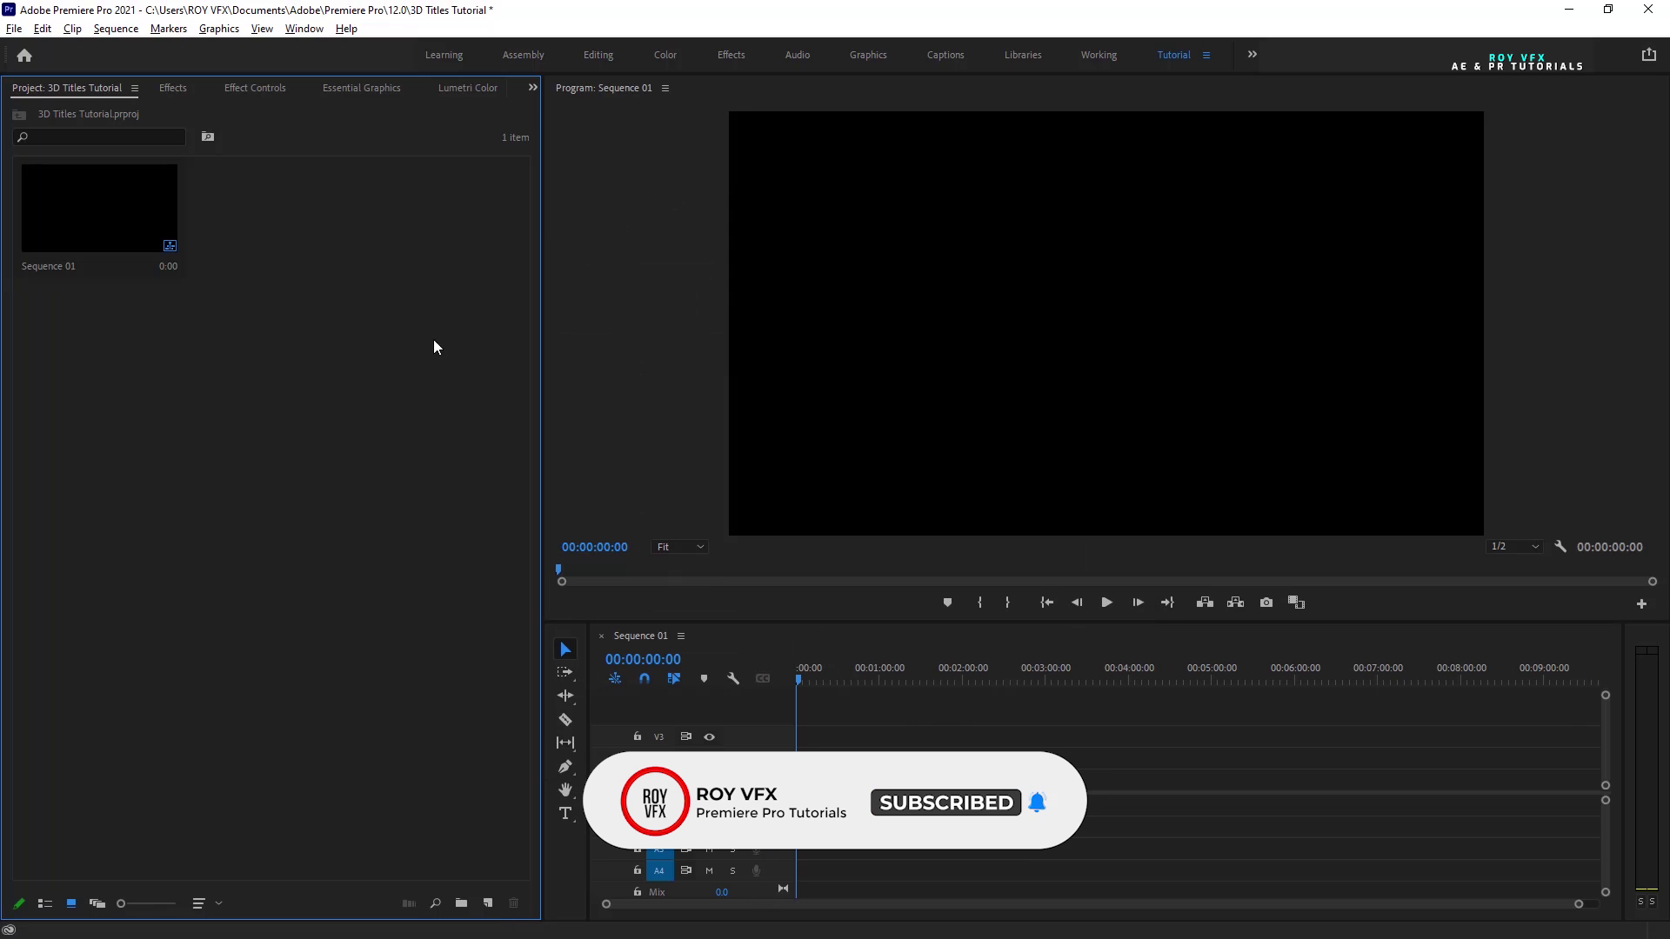
{"action": "left_click", "coordinate": [296, 29]}
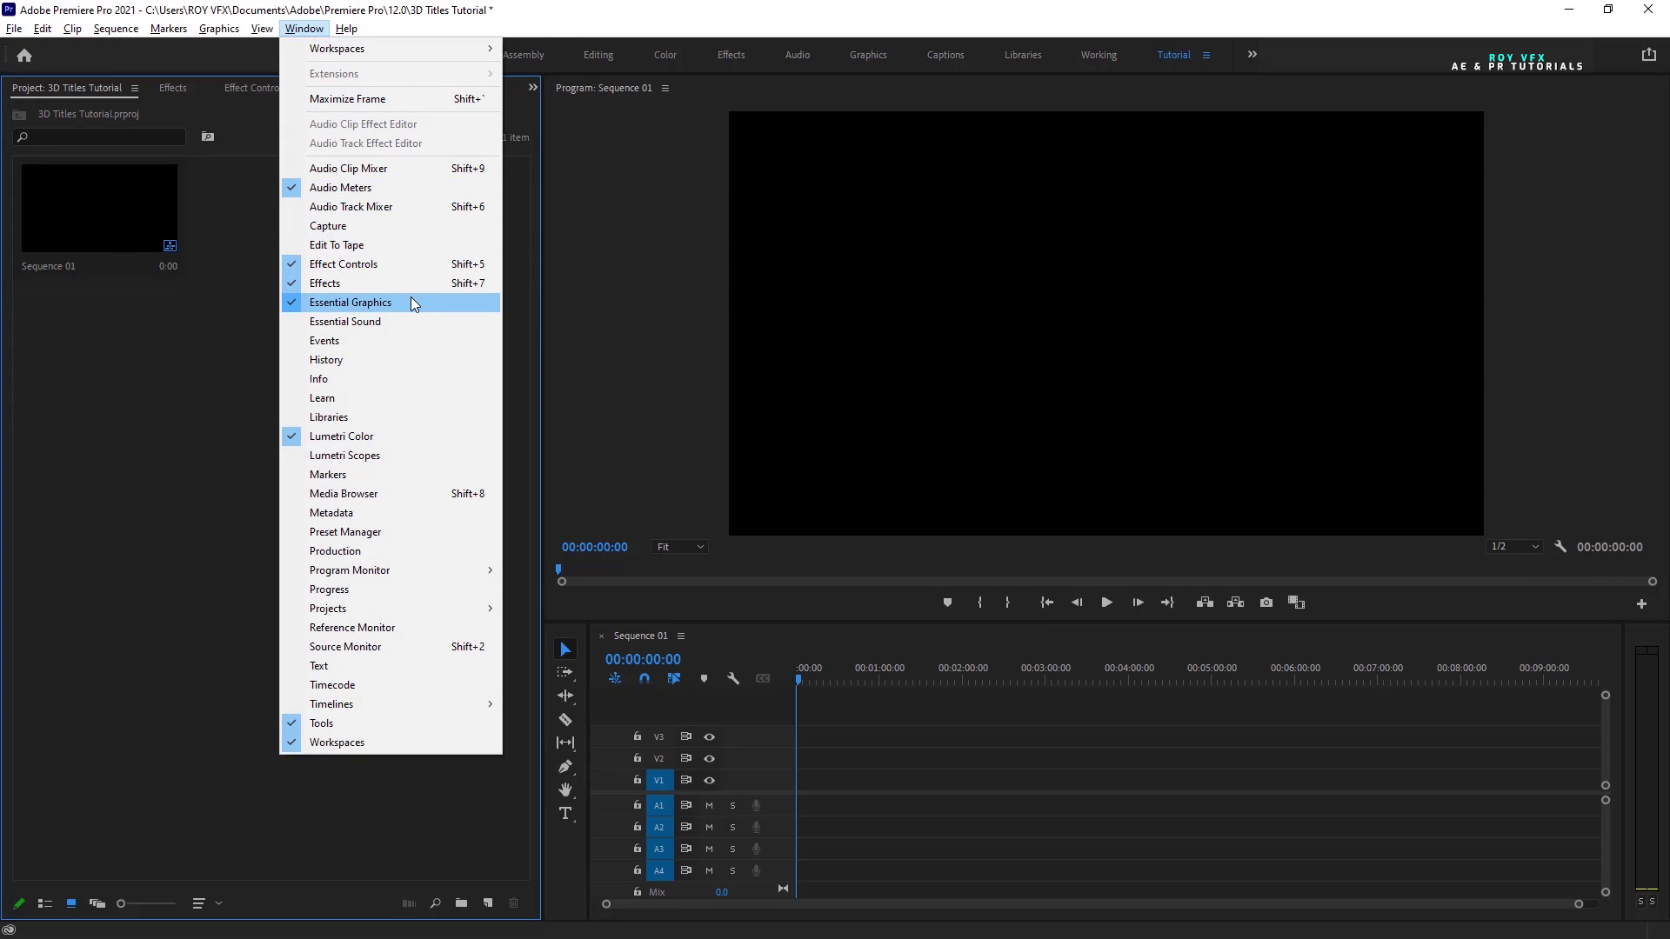
{"action": "left_click", "coordinate": [411, 302]}
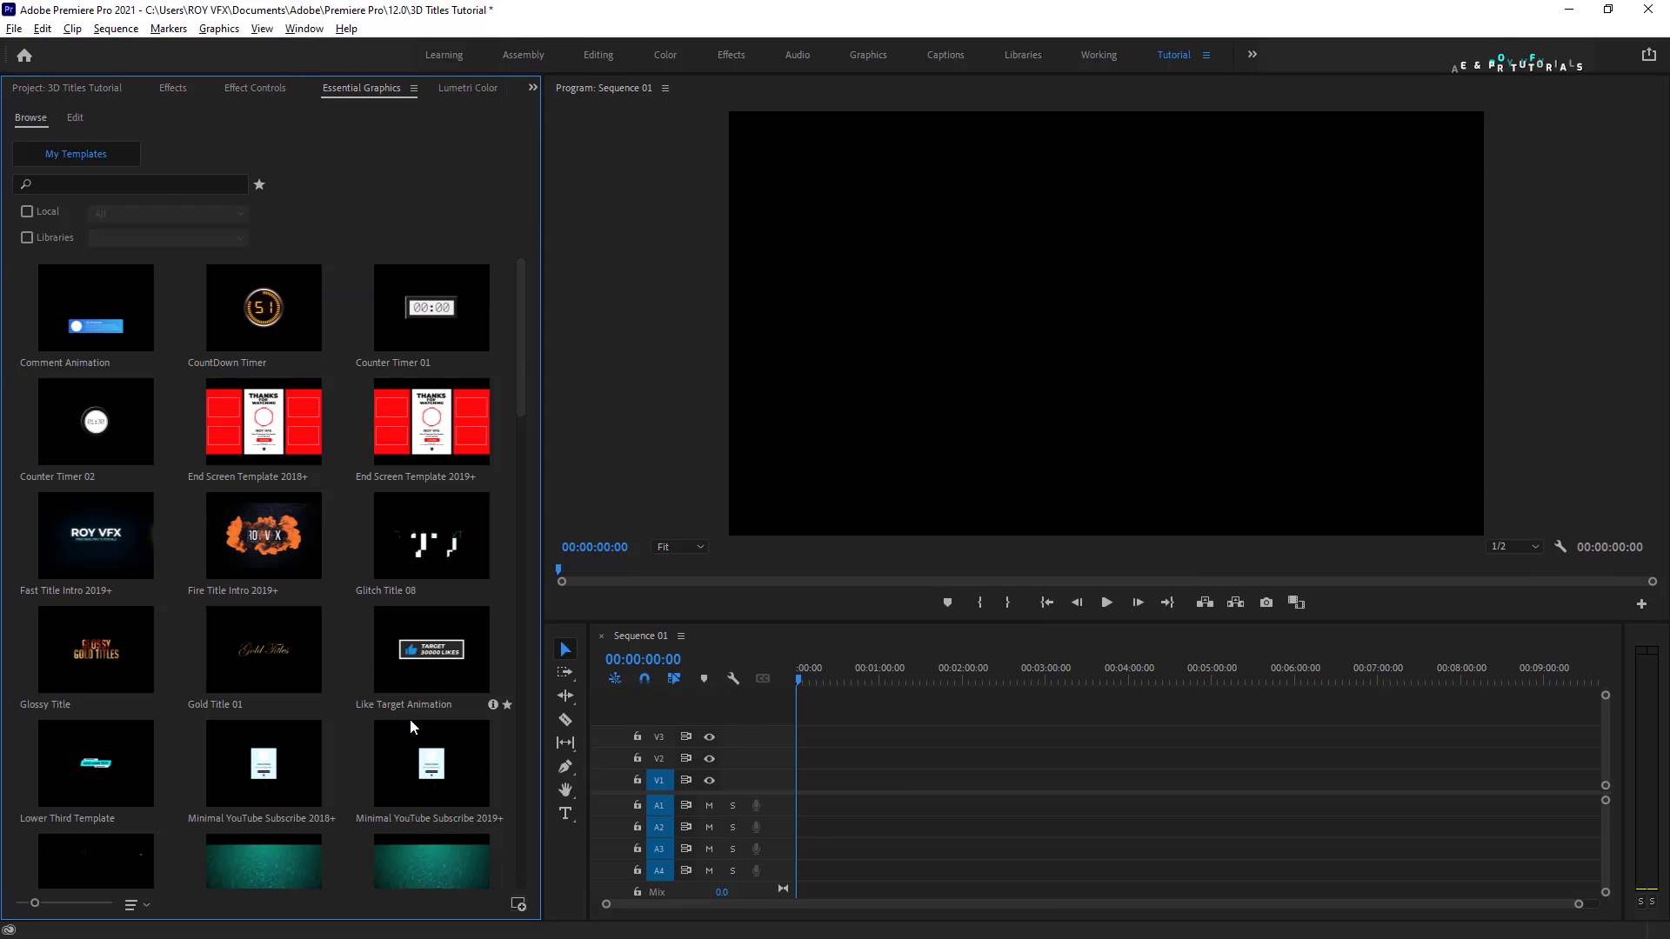
Step: Install the RVFX 3D Title 01 template, overwriting the existing copy
{"action": "left_click", "coordinate": [518, 904]}
{"action": "left_click", "coordinate": [266, 130]}
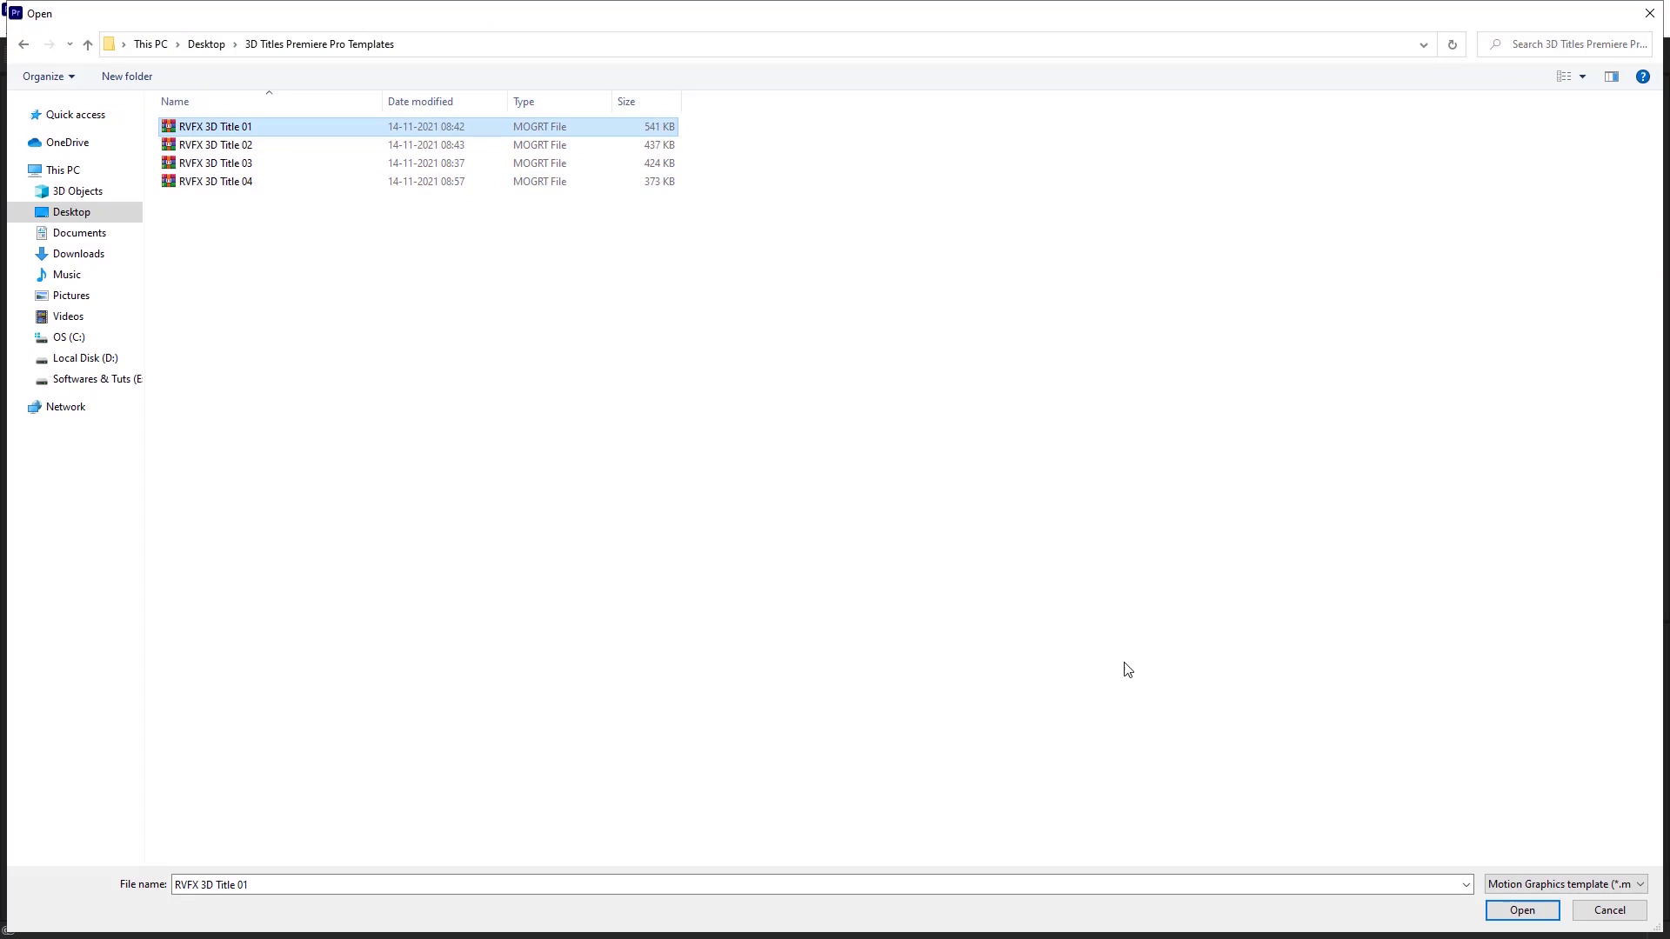
{"action": "left_click", "coordinate": [1522, 910]}
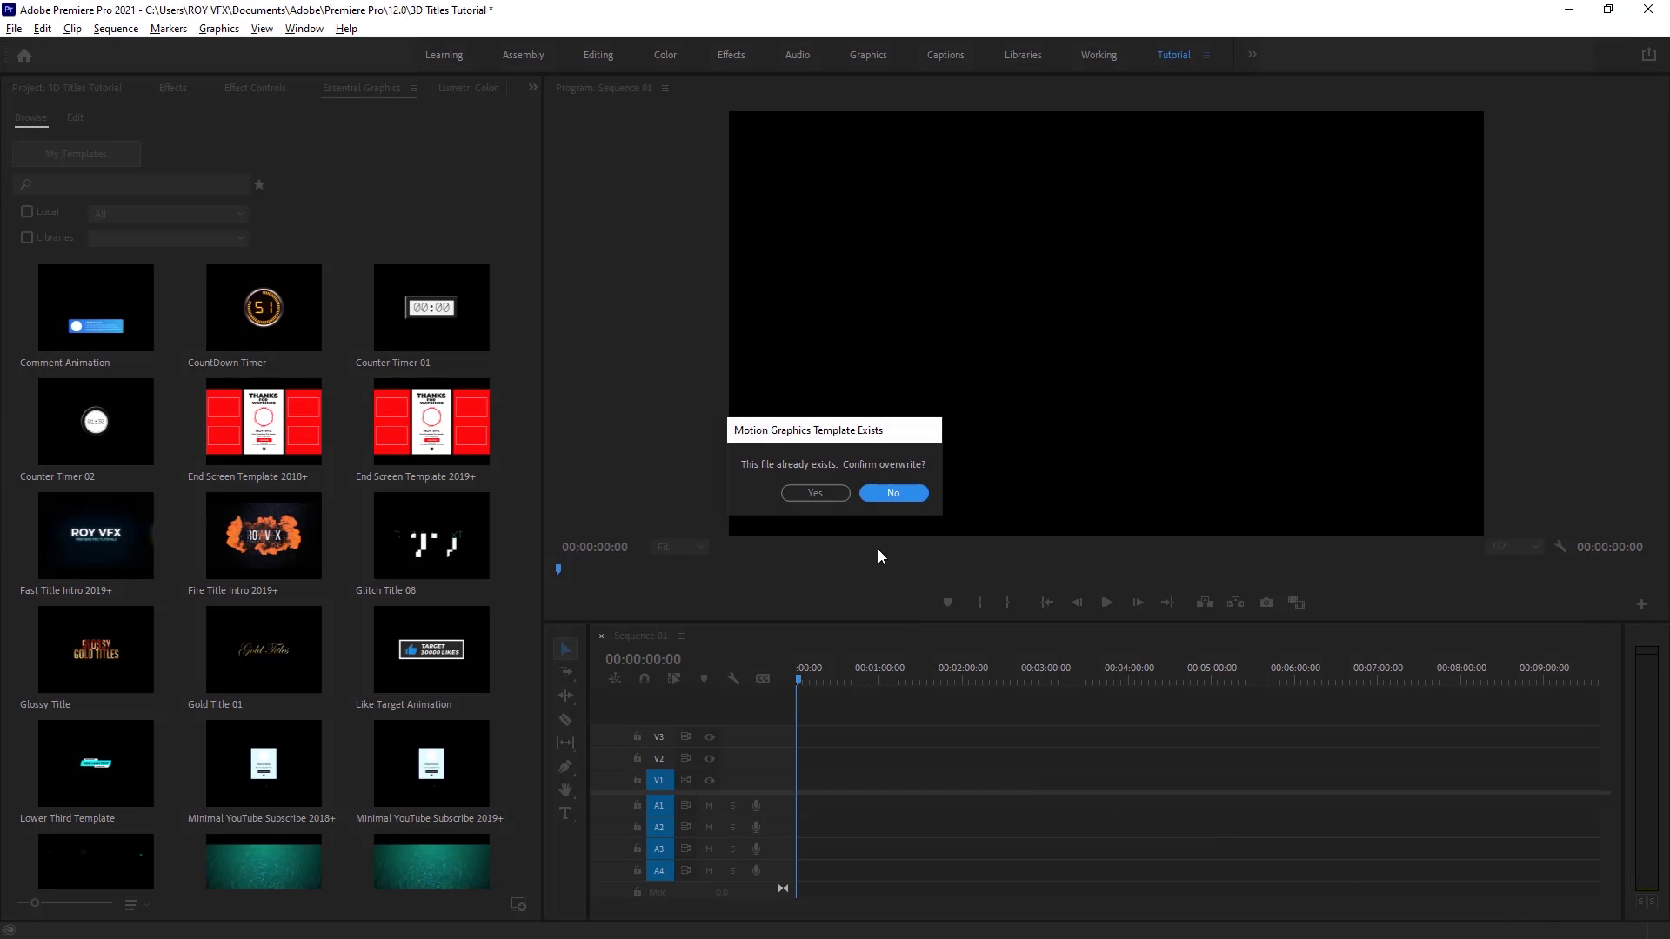
{"action": "left_click", "coordinate": [809, 493]}
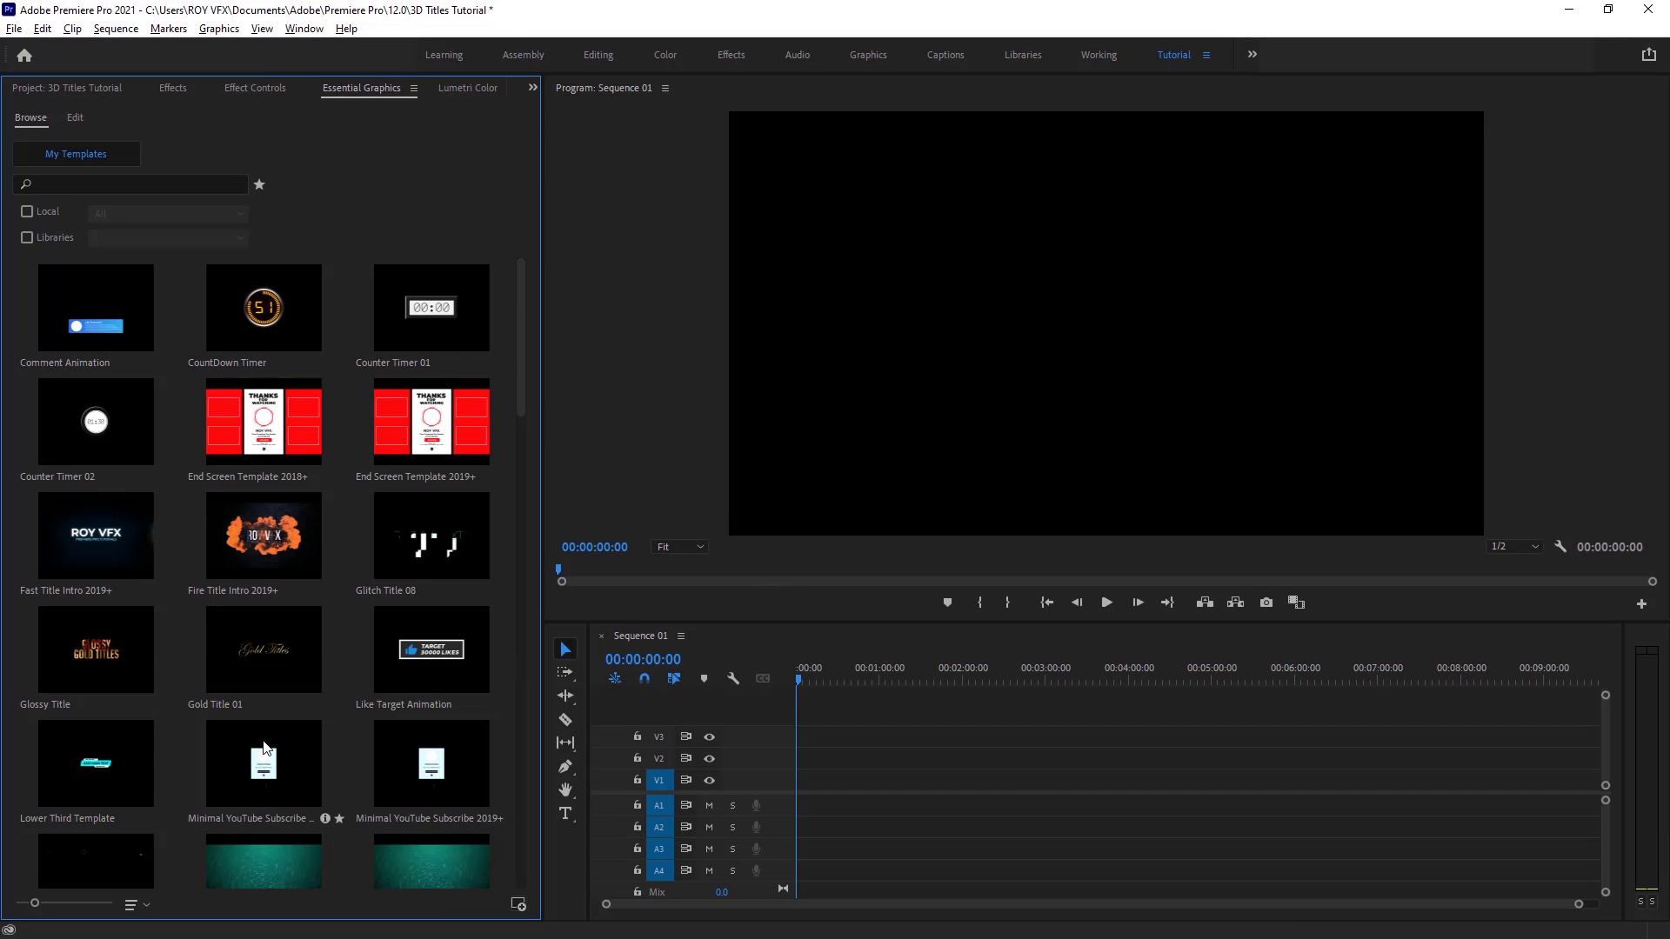
Step: Drag RVFX 3D Title 02 onto V1, keeping the existing sequence settings
{"action": "scroll", "coordinate": [265, 747], "scroll_direction": "down", "scroll_amount": 2}
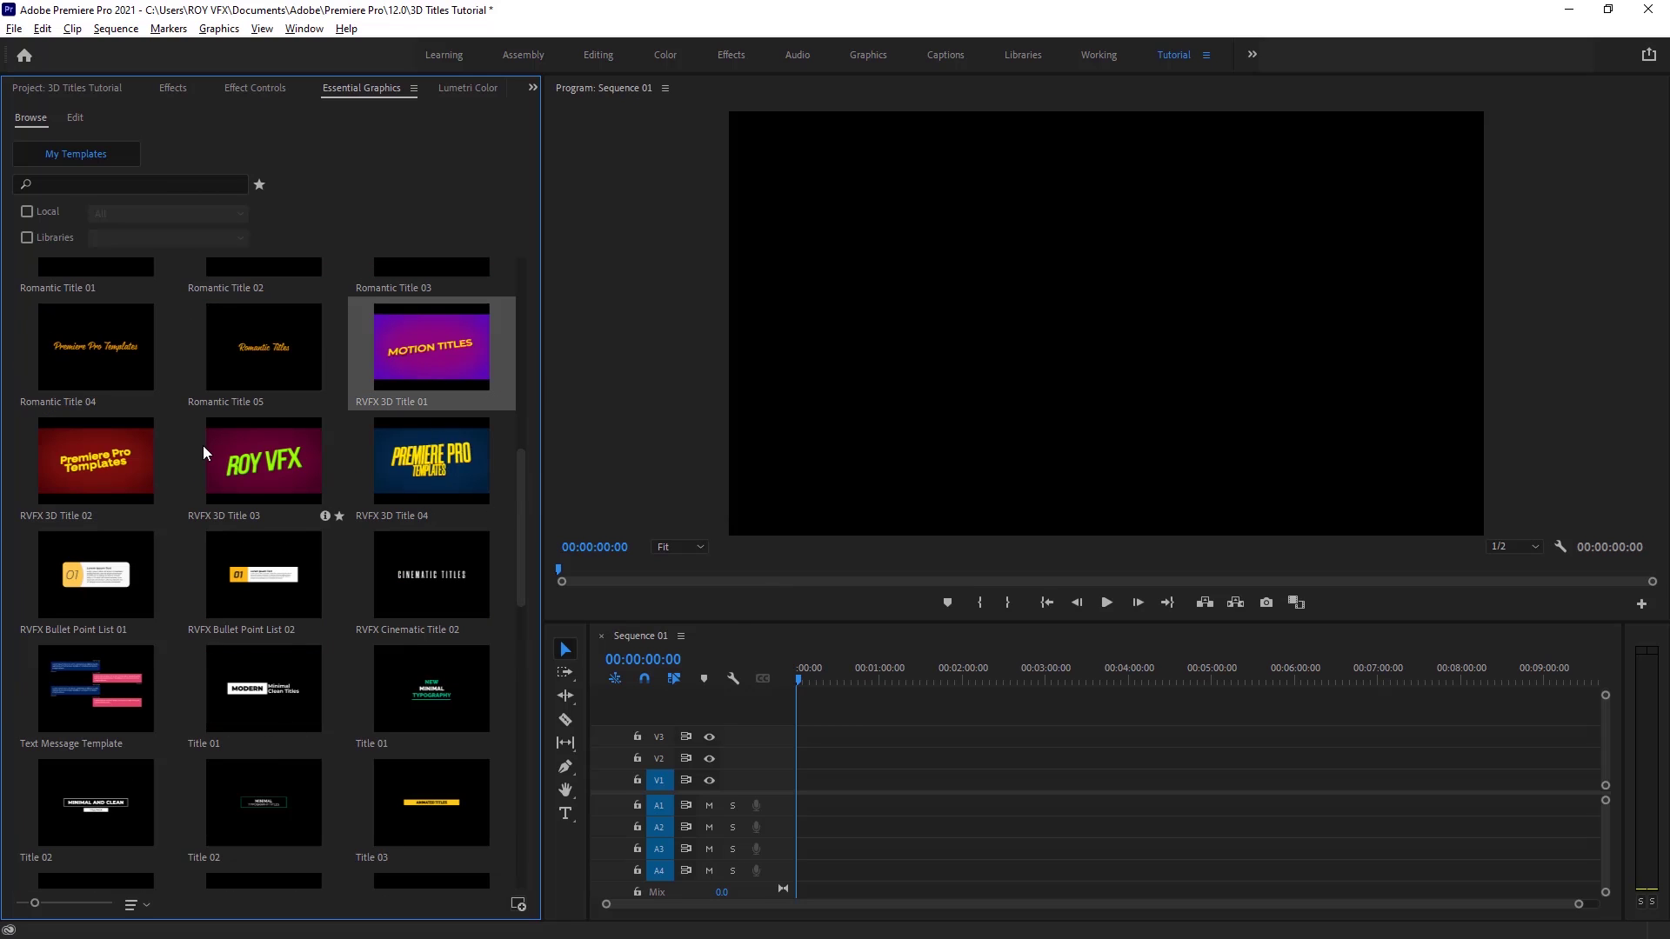
{"action": "left_click", "coordinate": [244, 459]}
{"action": "left_click", "coordinate": [461, 488]}
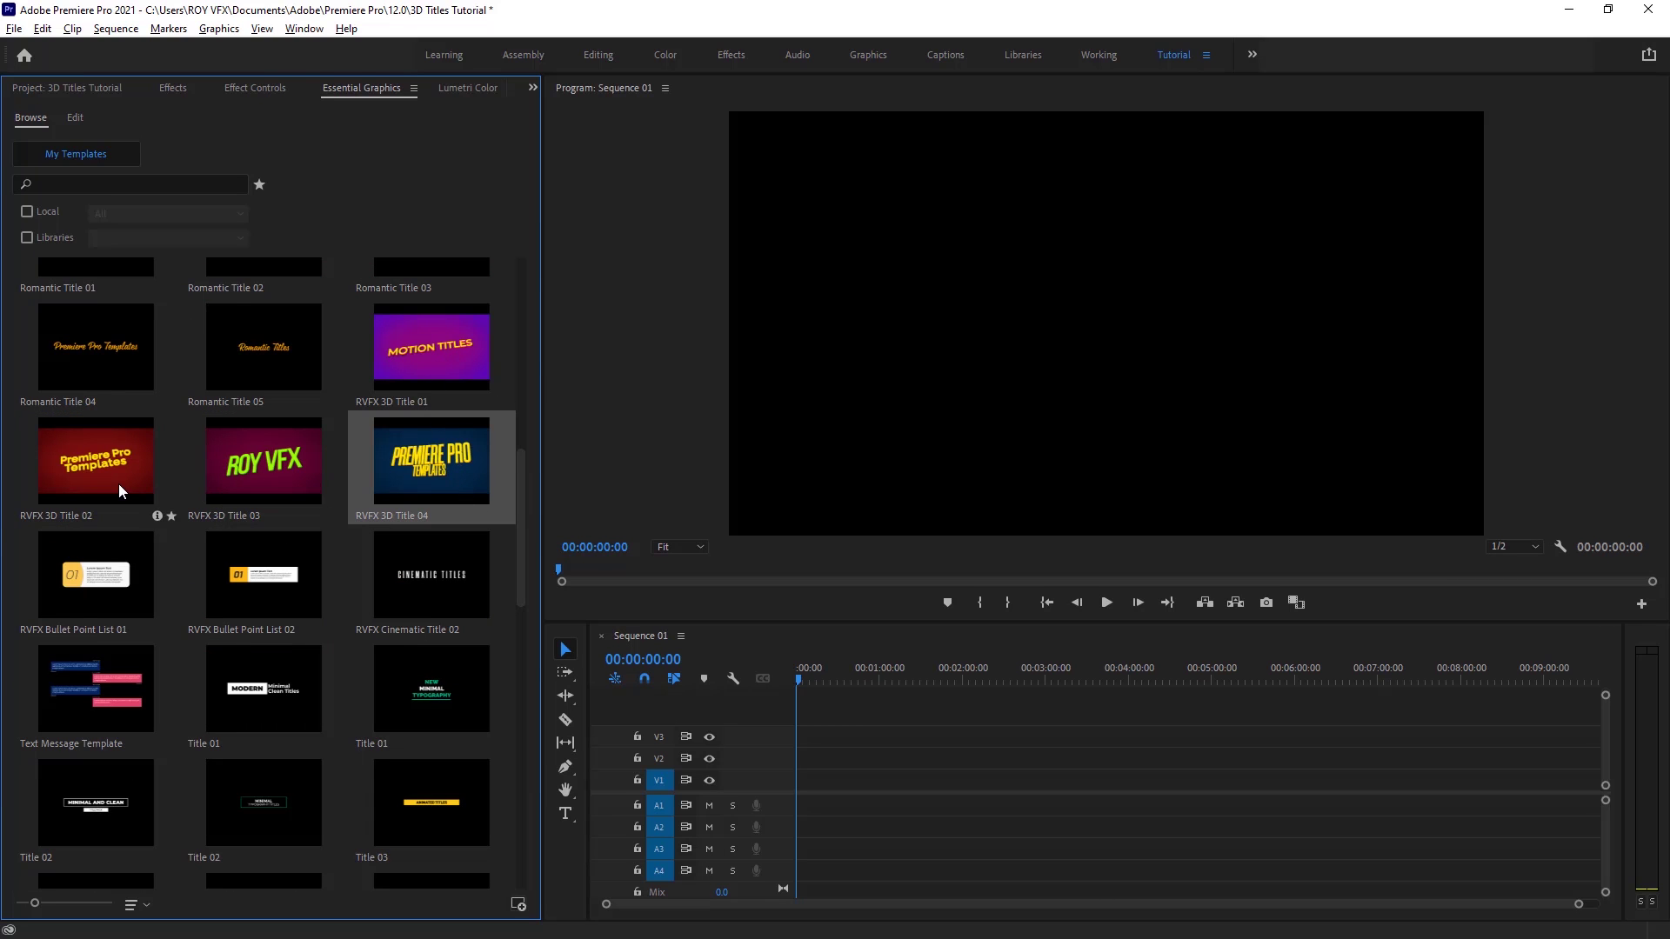
{"action": "left_click_drag", "start_coordinate": [76, 462], "coordinate": [796, 781]}
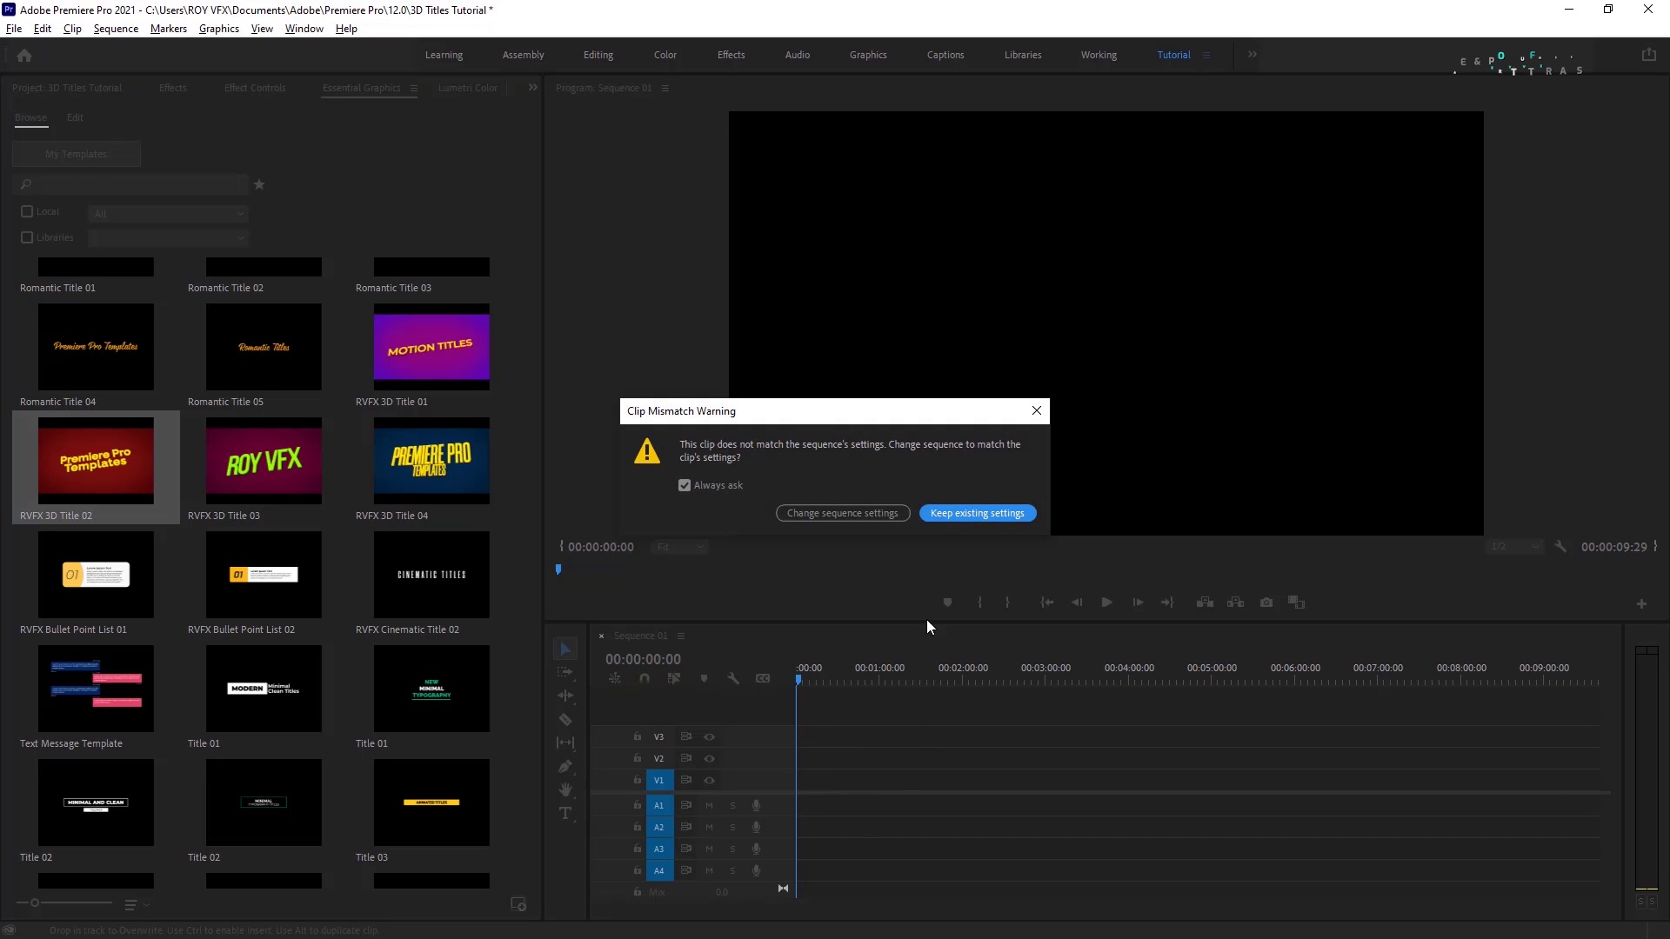
{"action": "left_click", "coordinate": [957, 515]}
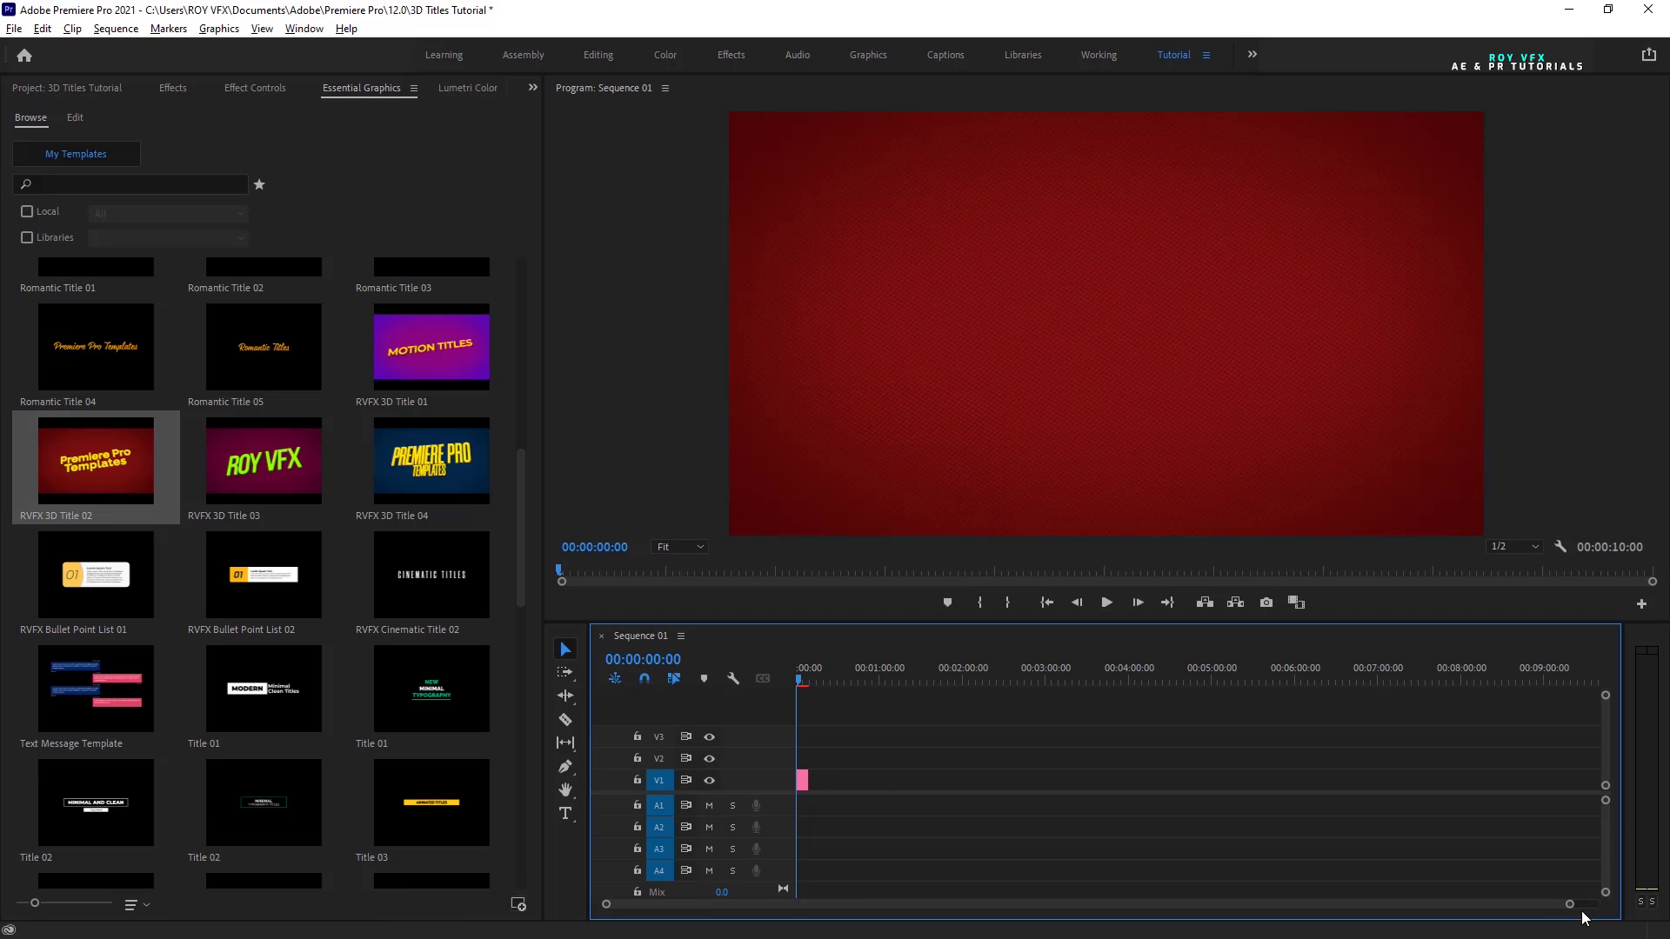
Step: Zoom the timeline, select the title clip, and scrub to a frame showing the title
{"action": "left_click_drag", "start_coordinate": [1570, 904], "coordinate": [1130, 909]}
{"action": "left_click", "coordinate": [1088, 784]}
{"action": "left_click_drag", "start_coordinate": [808, 682], "coordinate": [917, 694]}
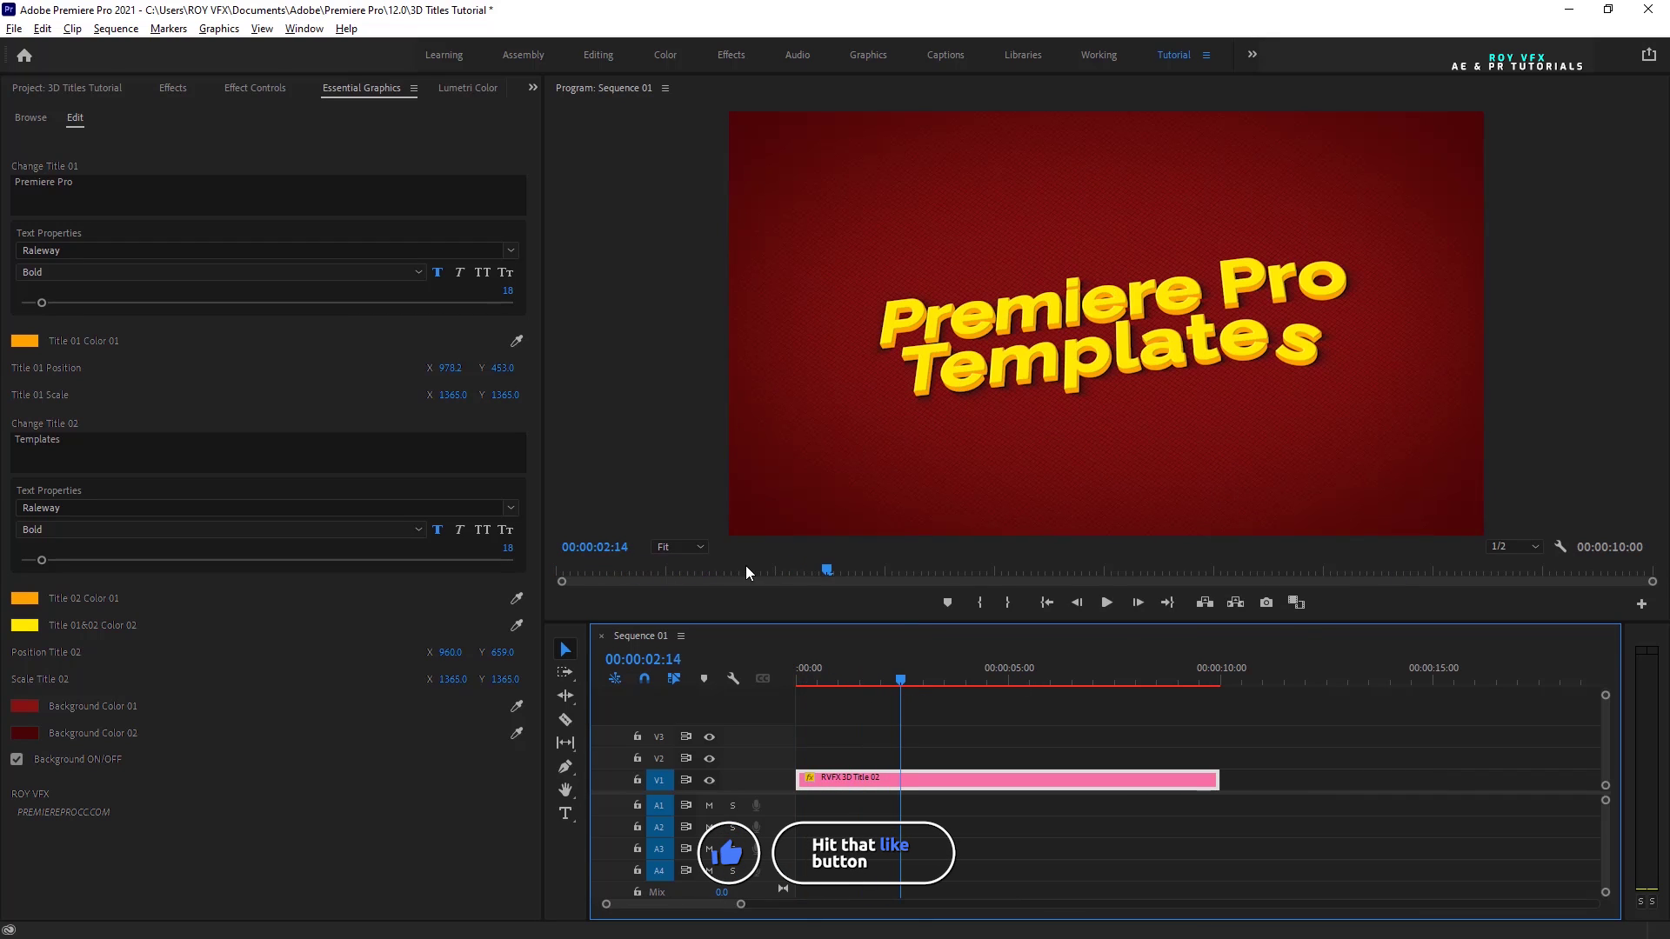
Step: Replace the first title's text with 'Change Text 01'
{"action": "left_click", "coordinate": [110, 203]}
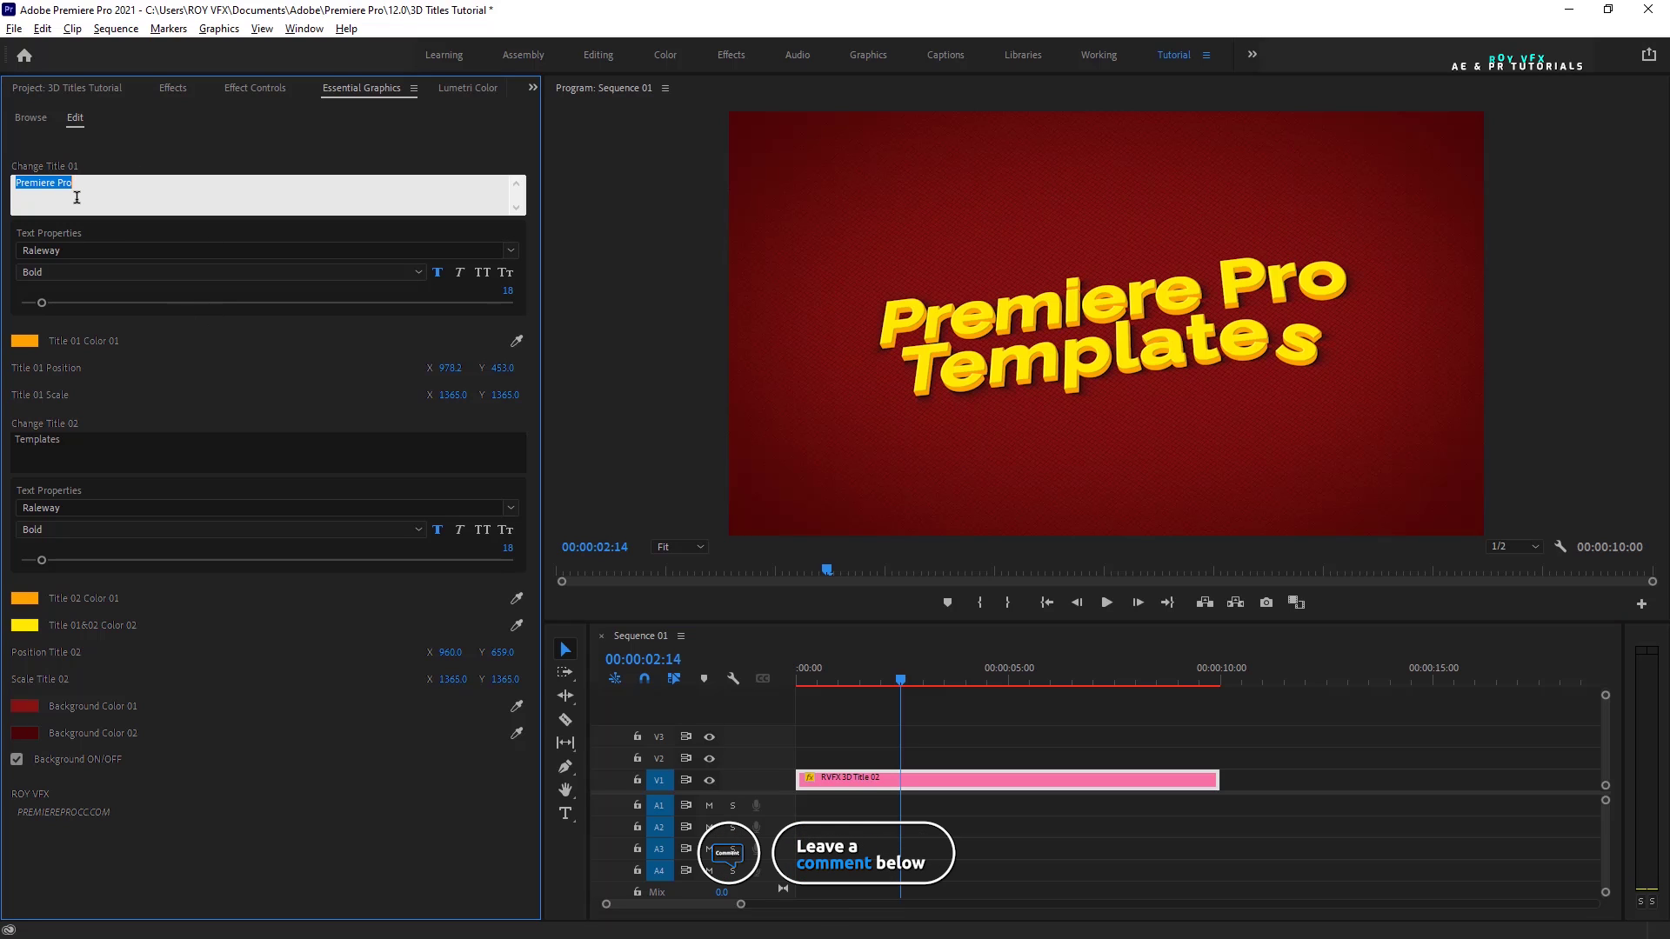
{"action": "type", "text": "Change Text 01"}
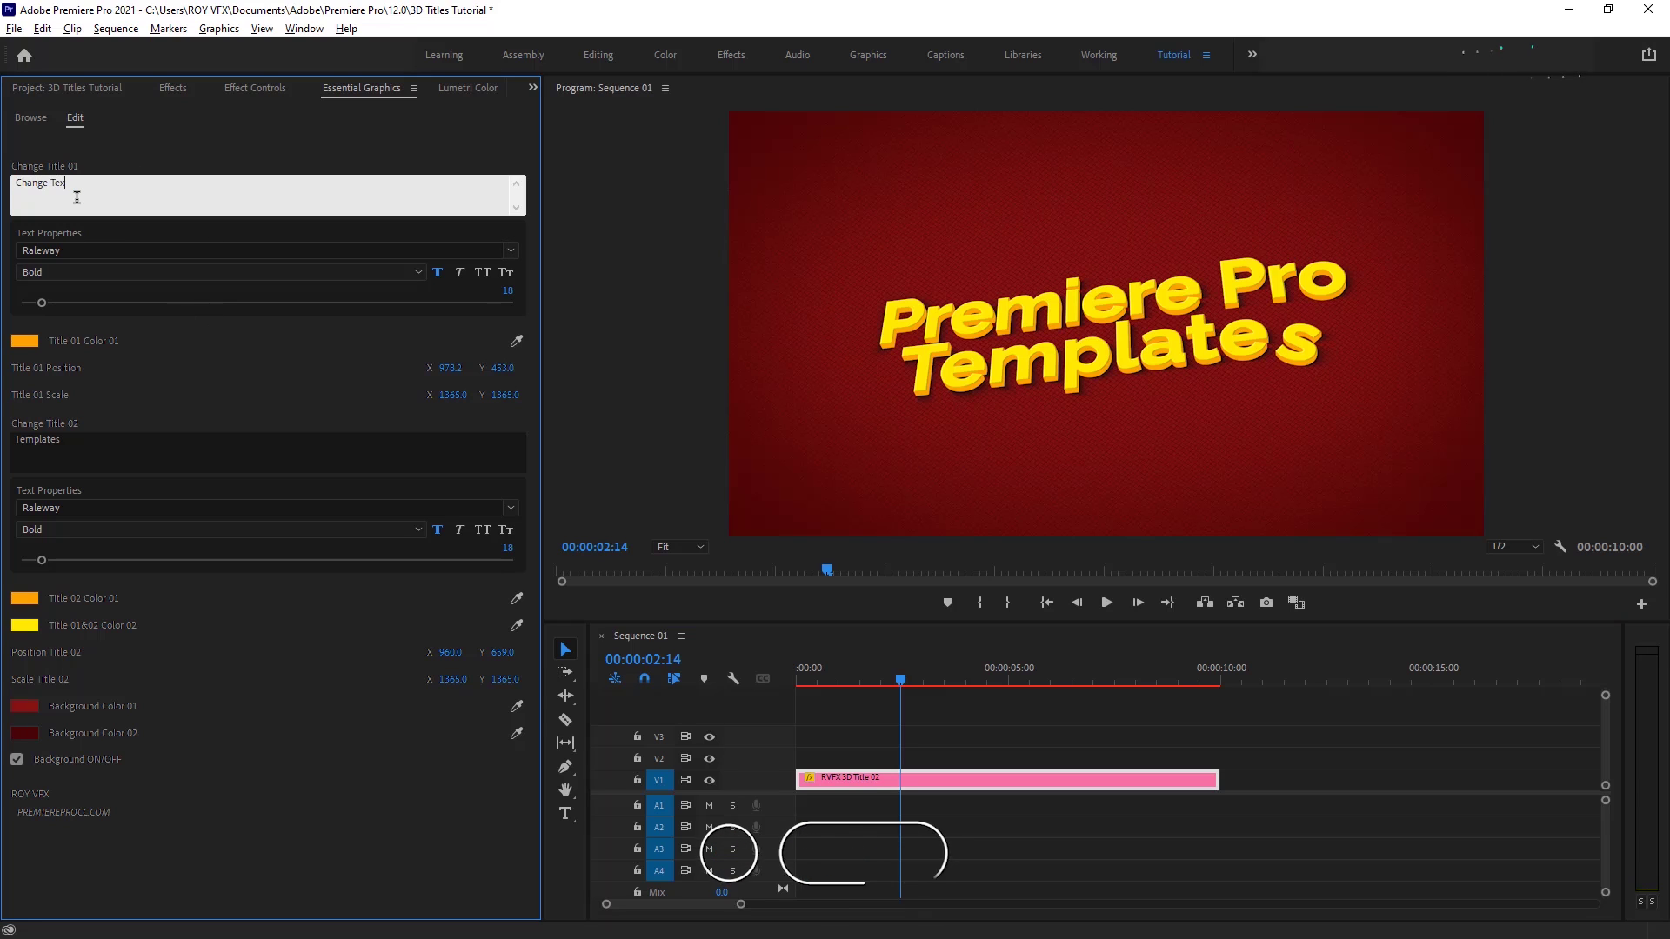
{"action": "left_click", "coordinate": [154, 149]}
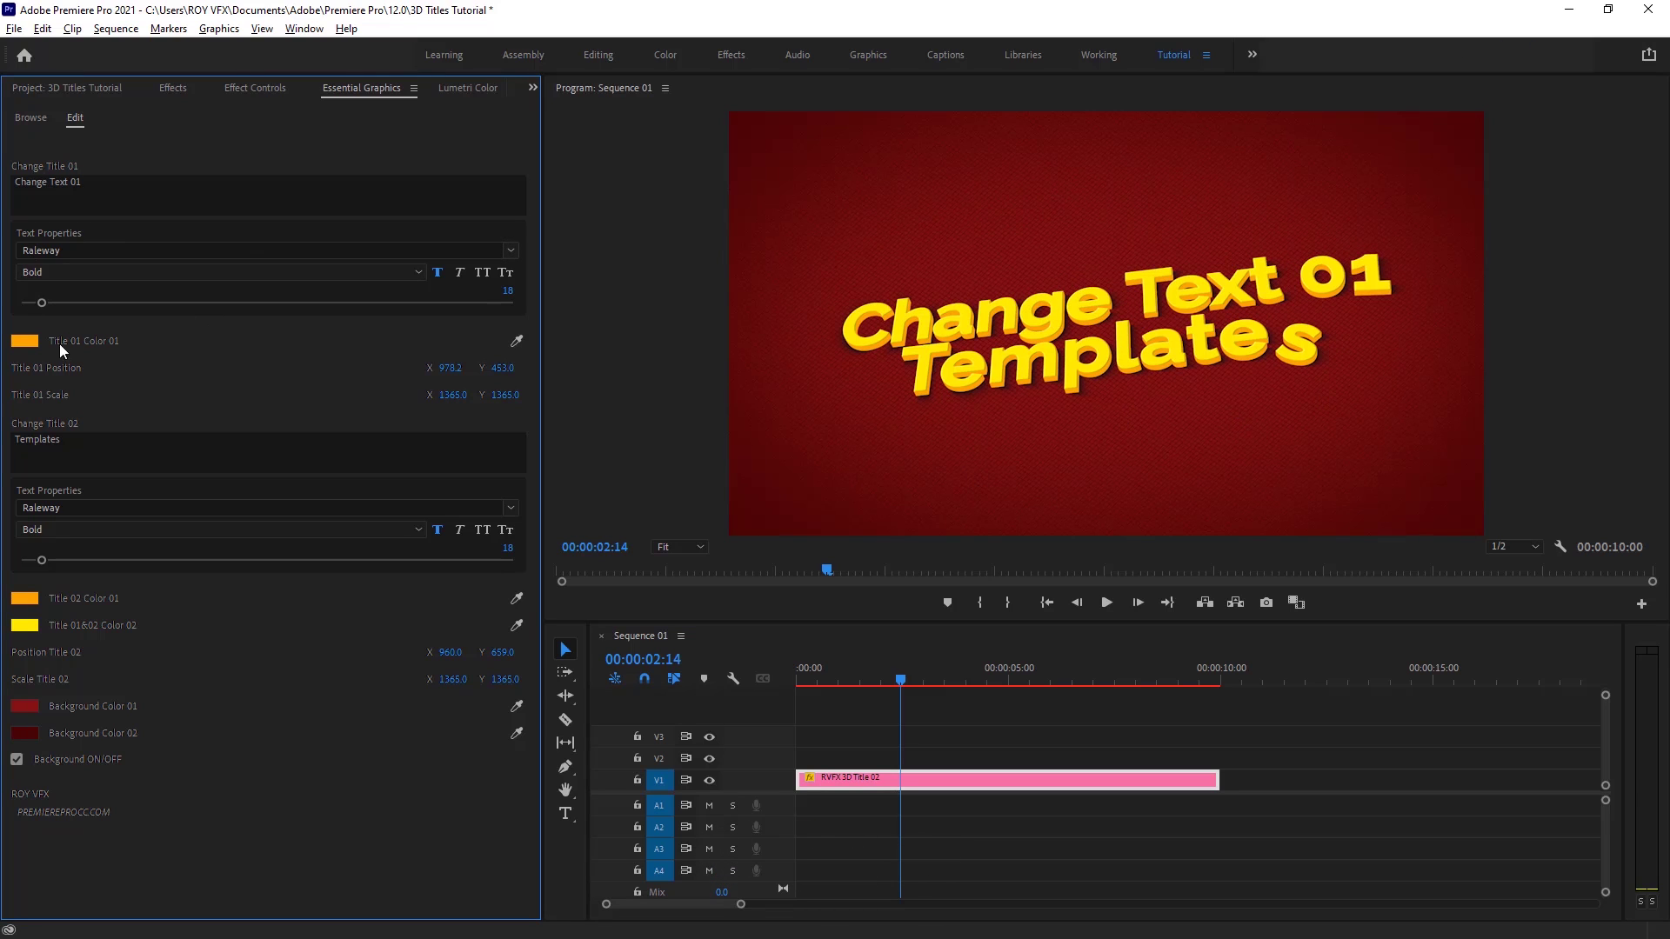
Step: Set the first title to ROG Fonts at size 12, then switch it to Sitka Banner
{"action": "left_click", "coordinate": [99, 247]}
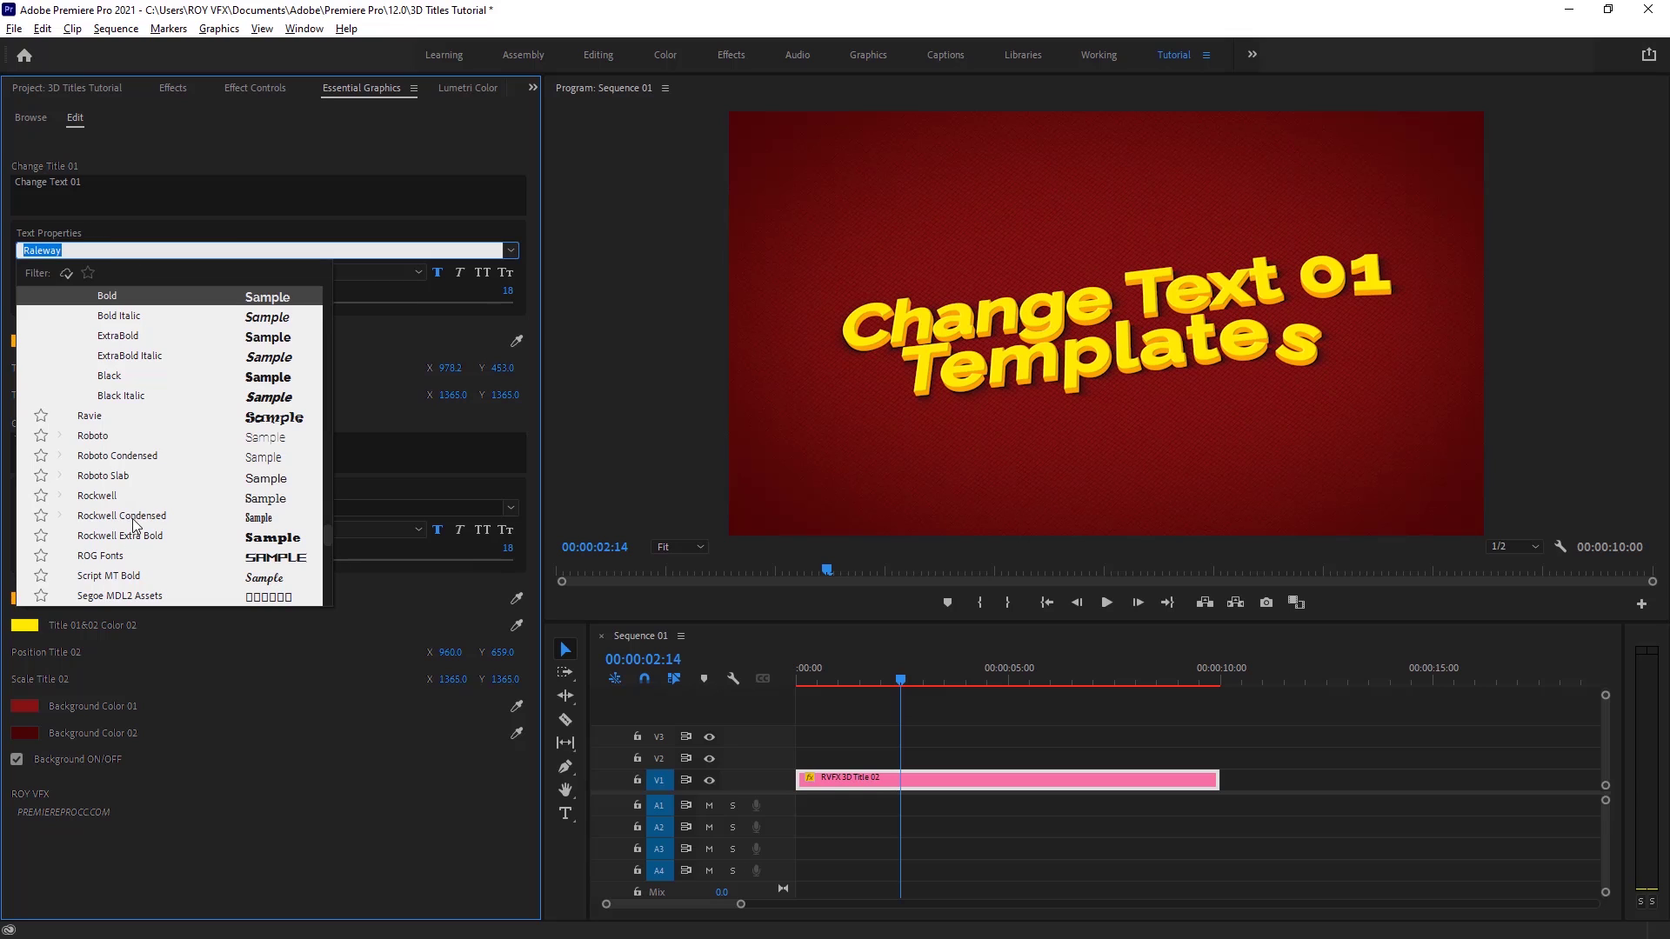
{"action": "left_click", "coordinate": [100, 556]}
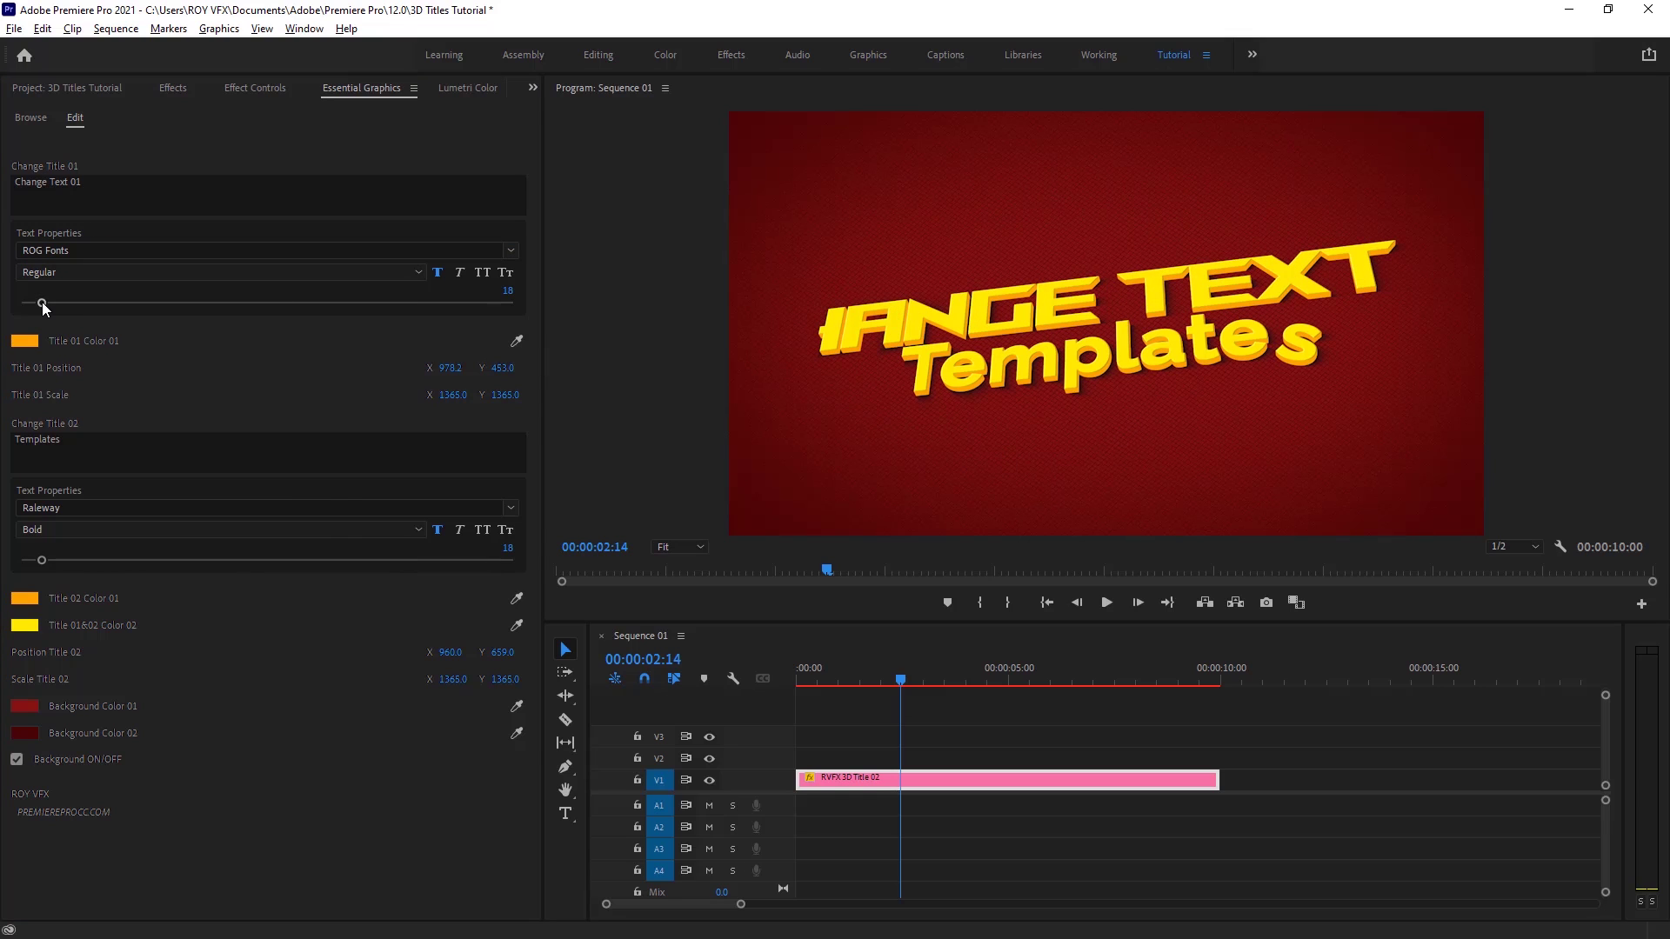
{"action": "left_click_drag", "start_coordinate": [41, 301], "coordinate": [33, 300]}
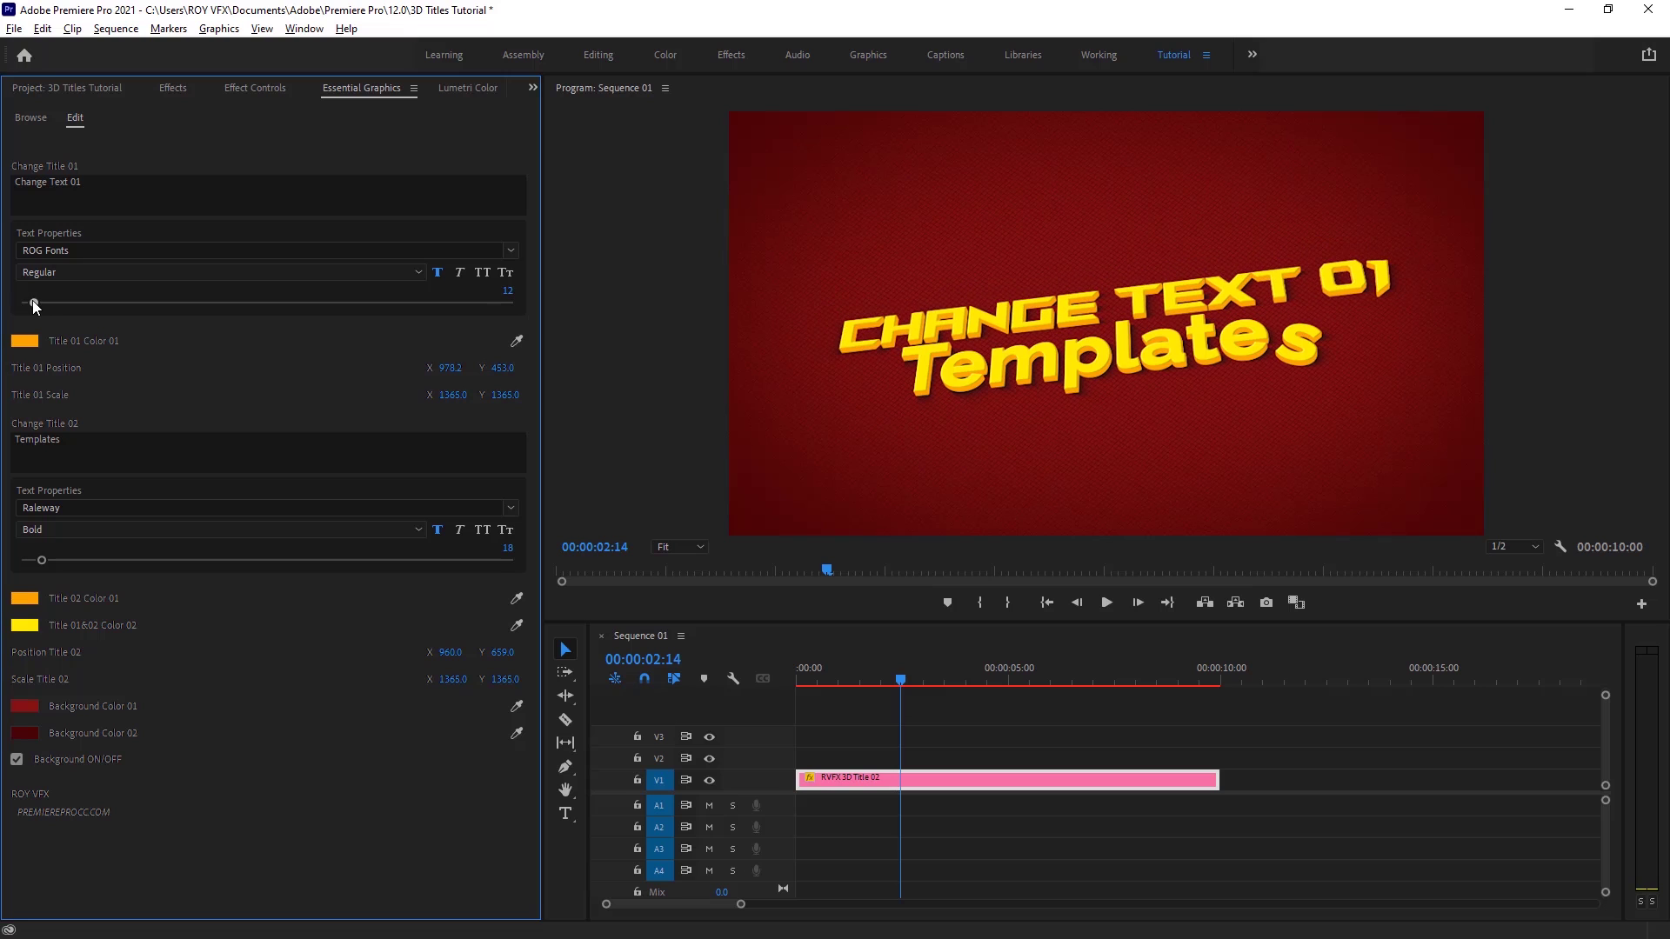
{"action": "left_click", "coordinate": [87, 251]}
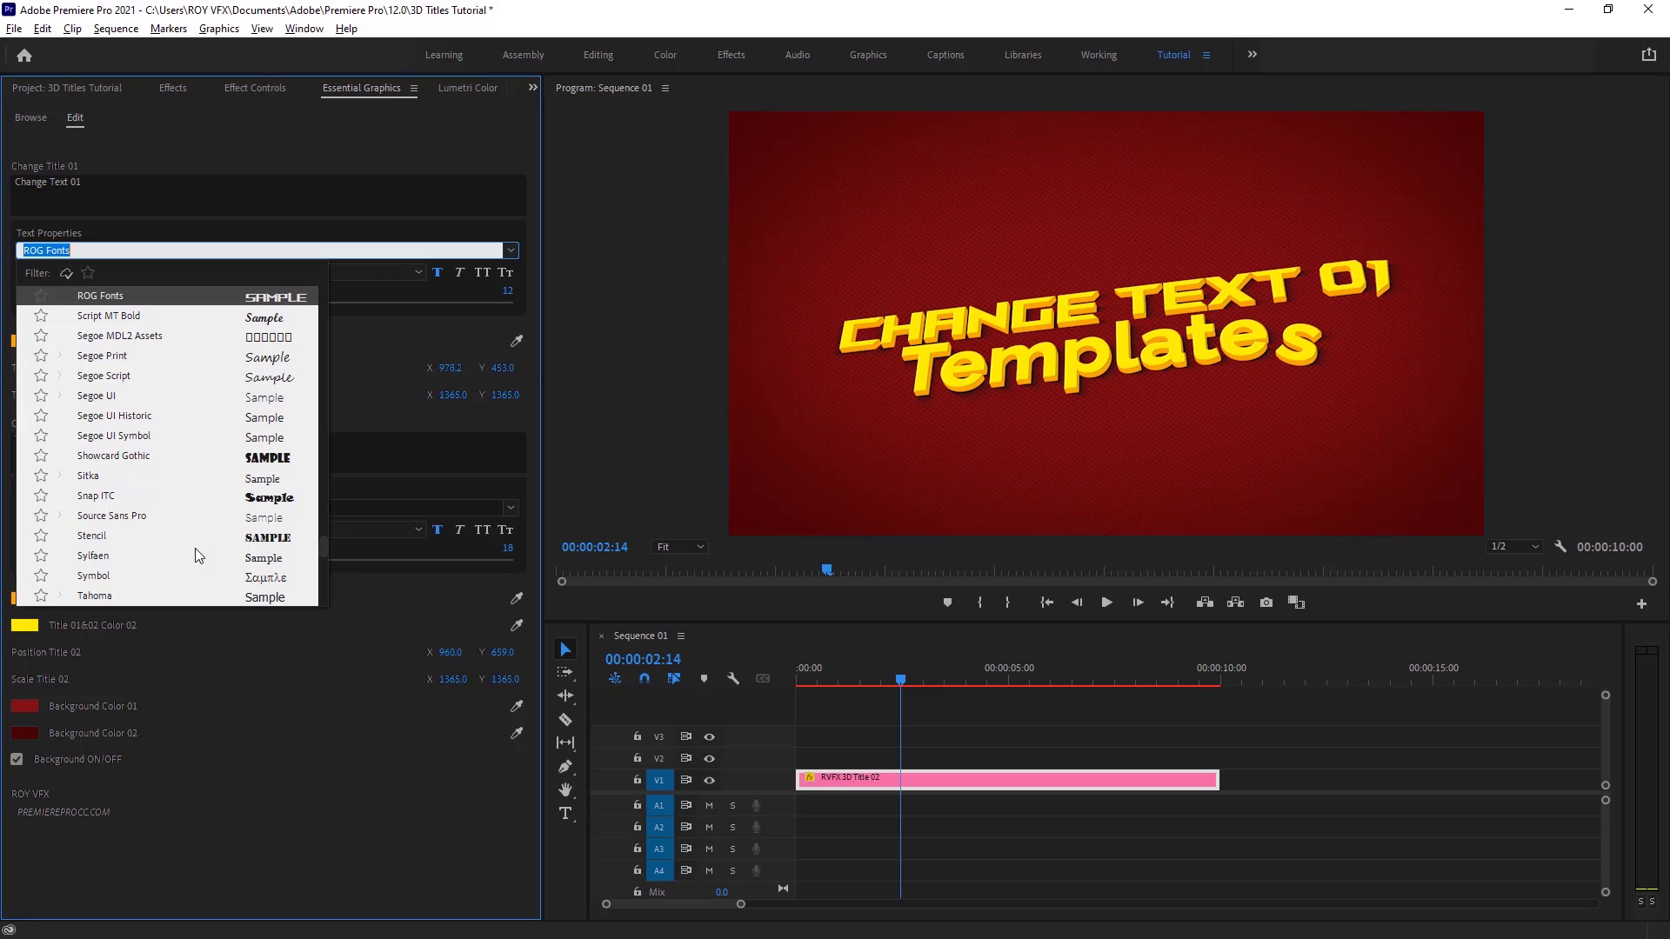
{"action": "left_click", "coordinate": [195, 548]}
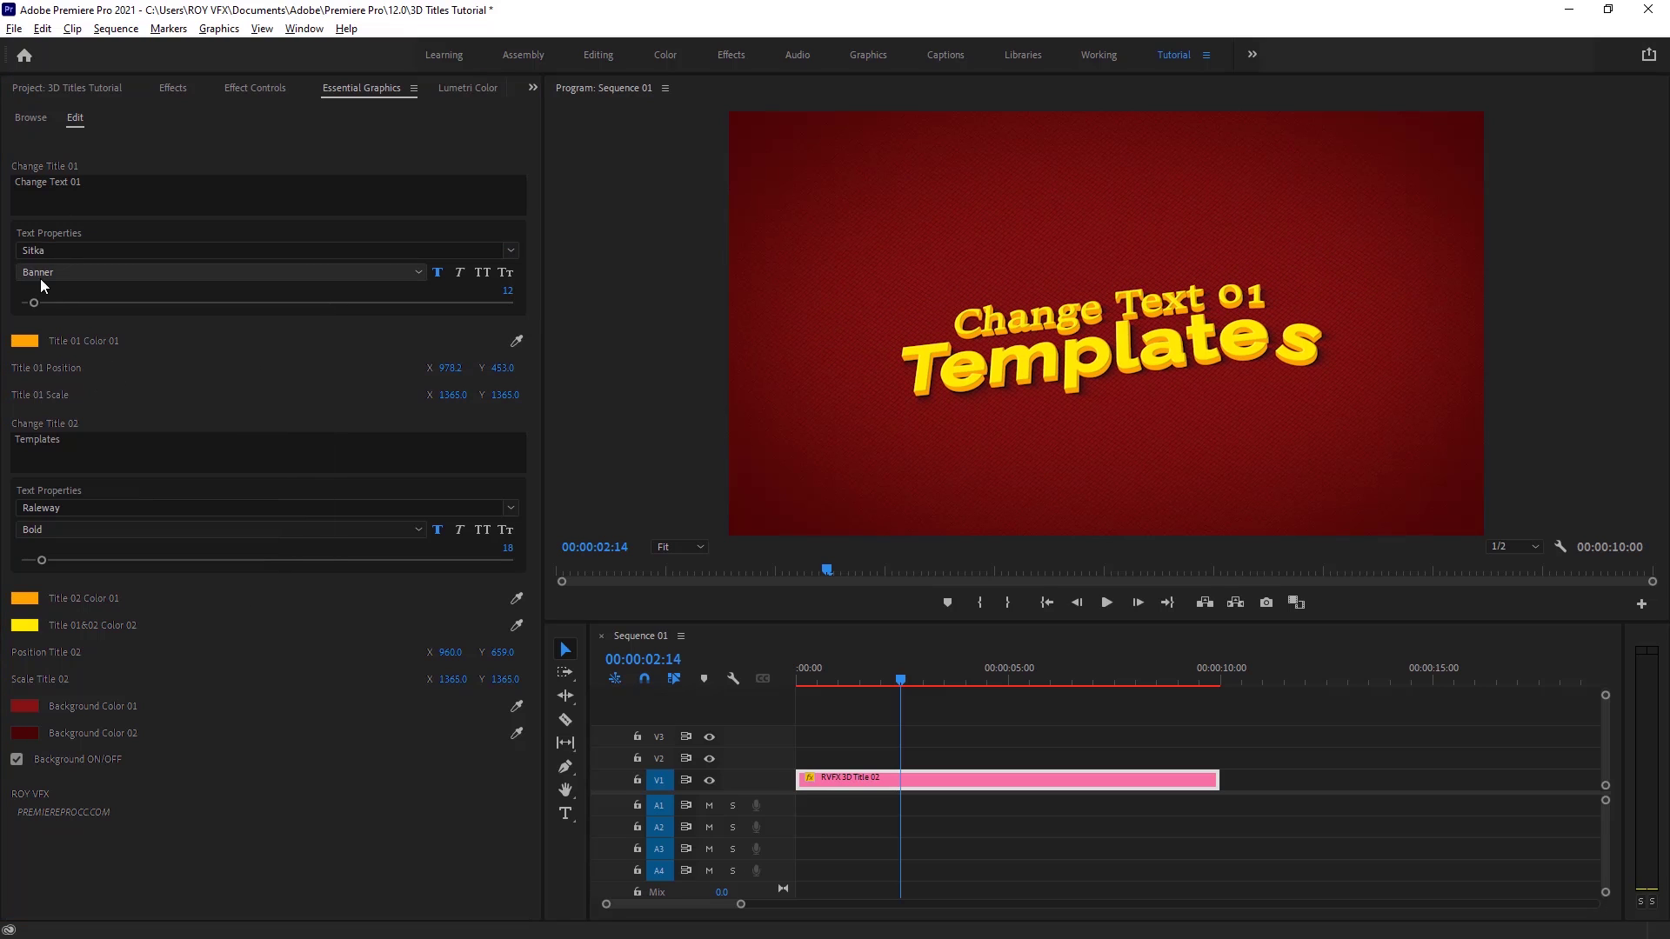
Step: Enlarge the first title to size 22, reposition it, and scale it to 1157
{"action": "left_click_drag", "start_coordinate": [35, 302], "coordinate": [46, 304]}
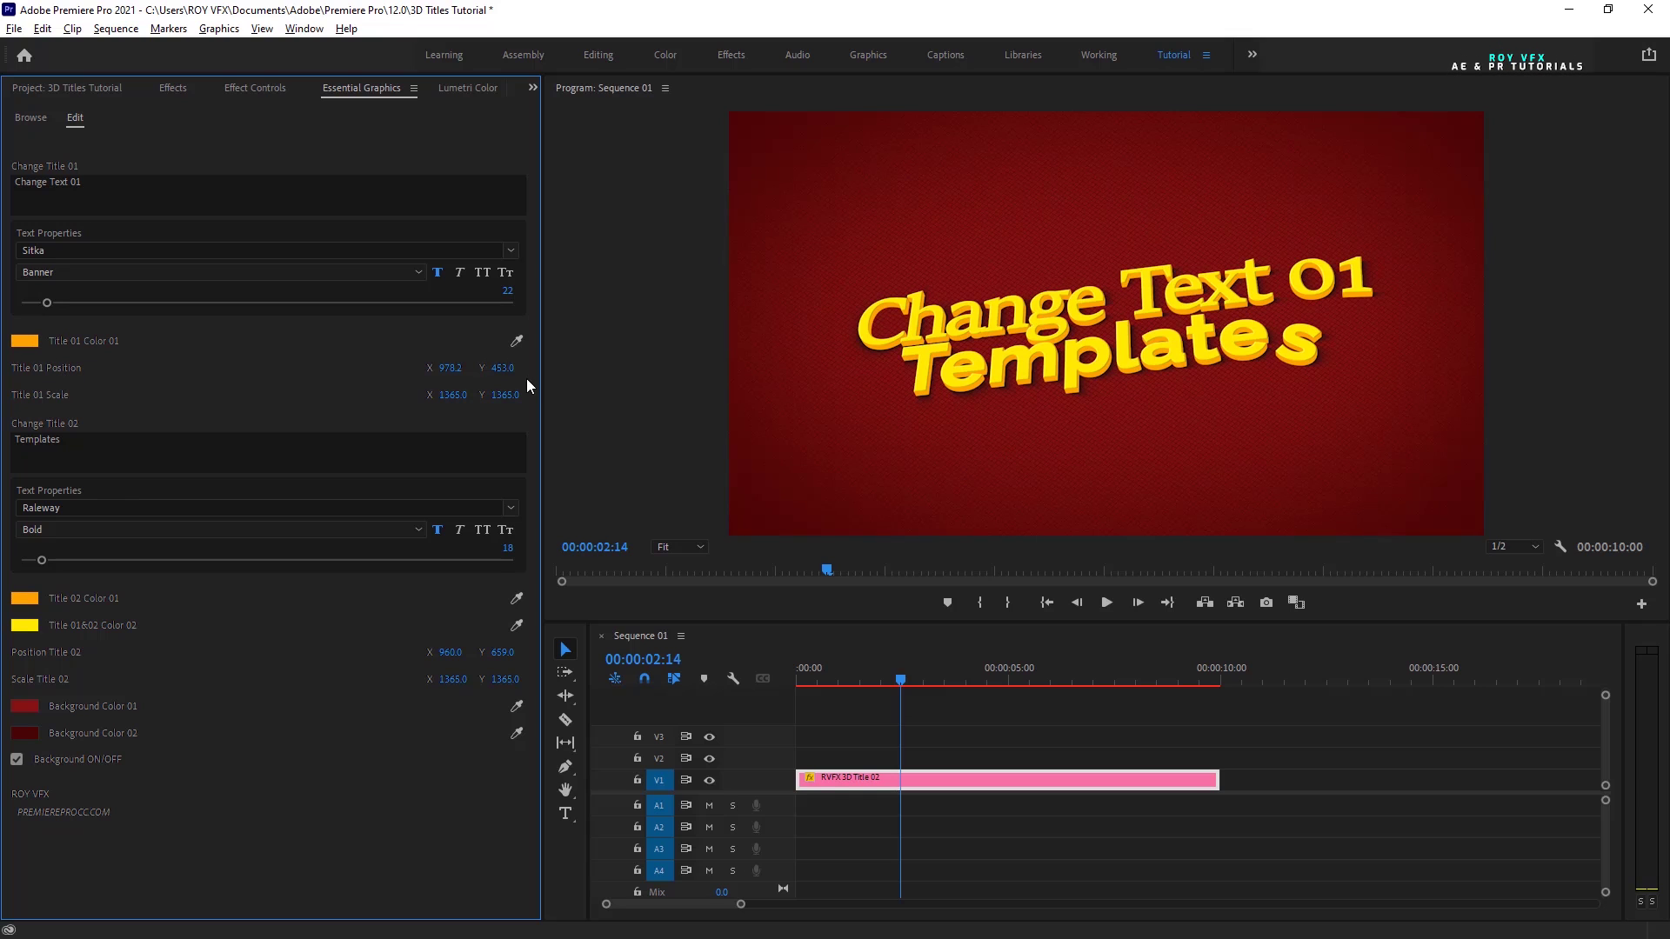
{"action": "left_click_drag", "start_coordinate": [502, 373], "coordinate": [489, 372]}
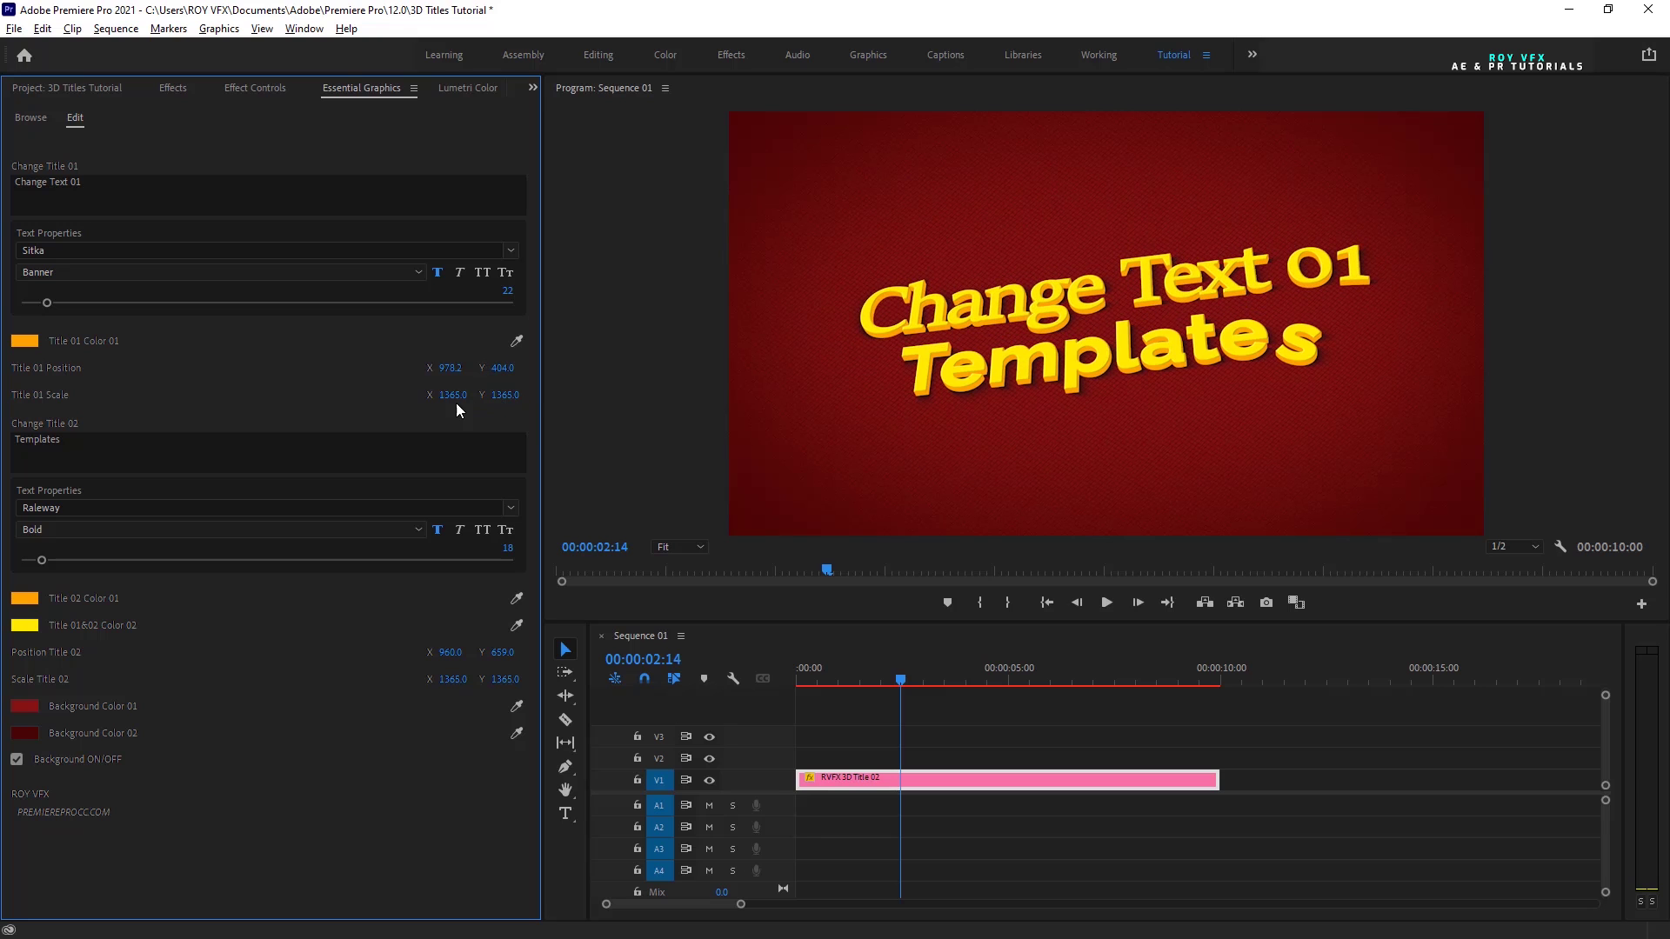
{"action": "left_click_drag", "start_coordinate": [448, 403], "coordinate": [410, 403]}
{"action": "left_click_drag", "start_coordinate": [503, 368], "coordinate": [524, 368]}
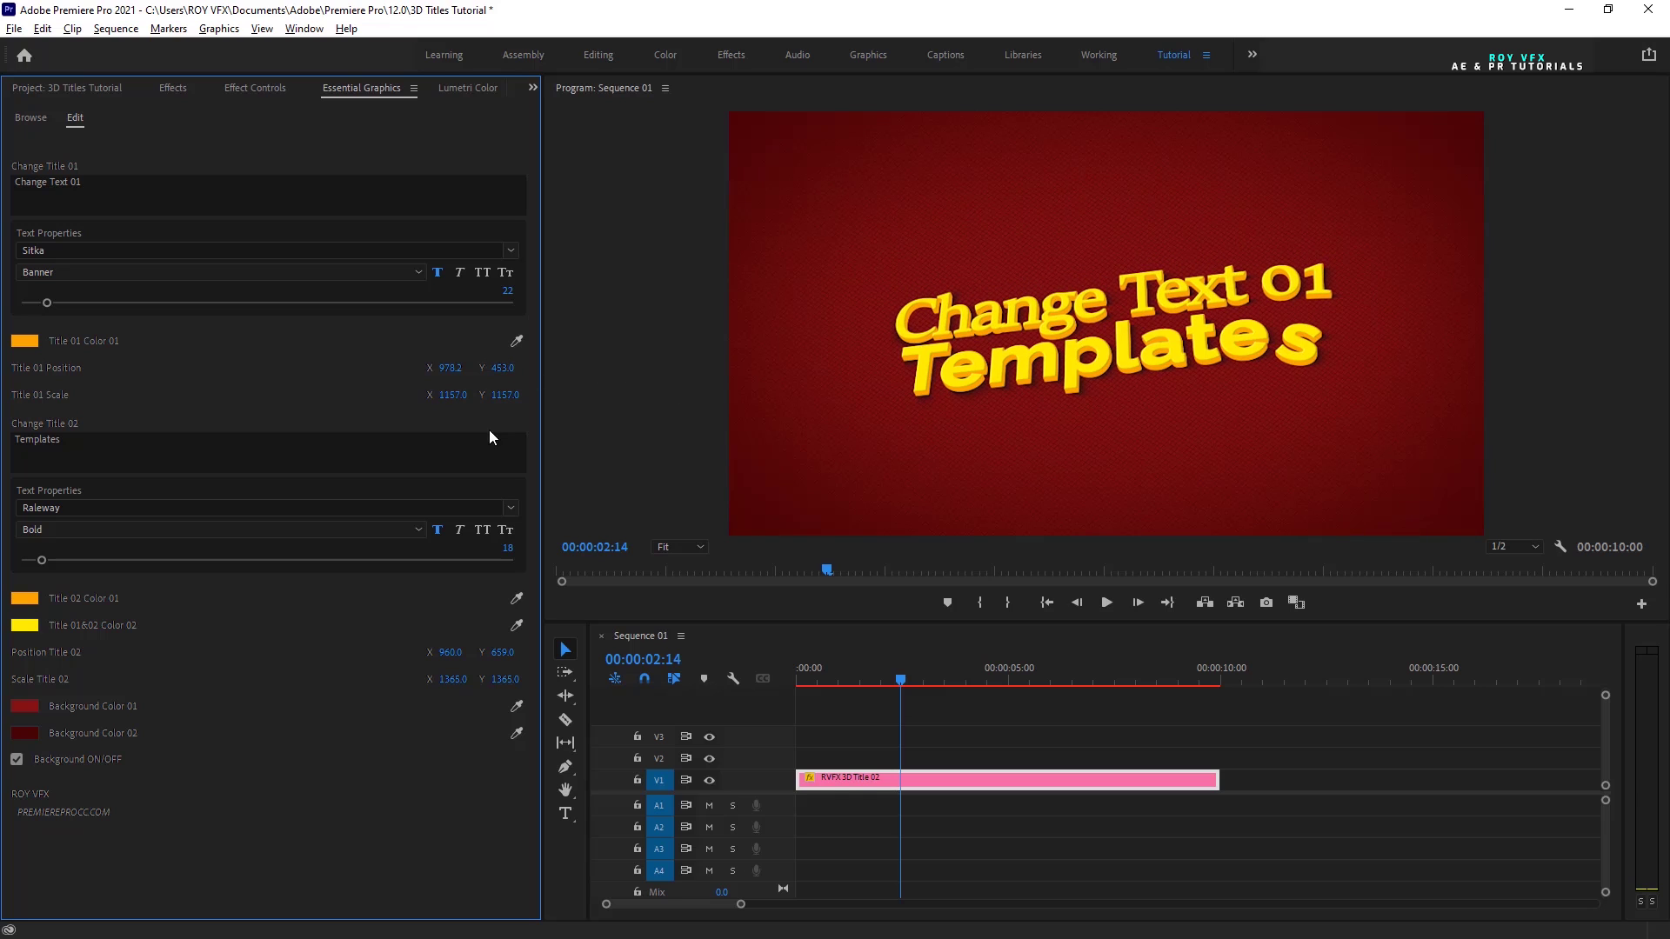
Step: Change the second title's text to 'Text 02' and its font to Orbitron Regular
{"action": "left_click", "coordinate": [105, 445]}
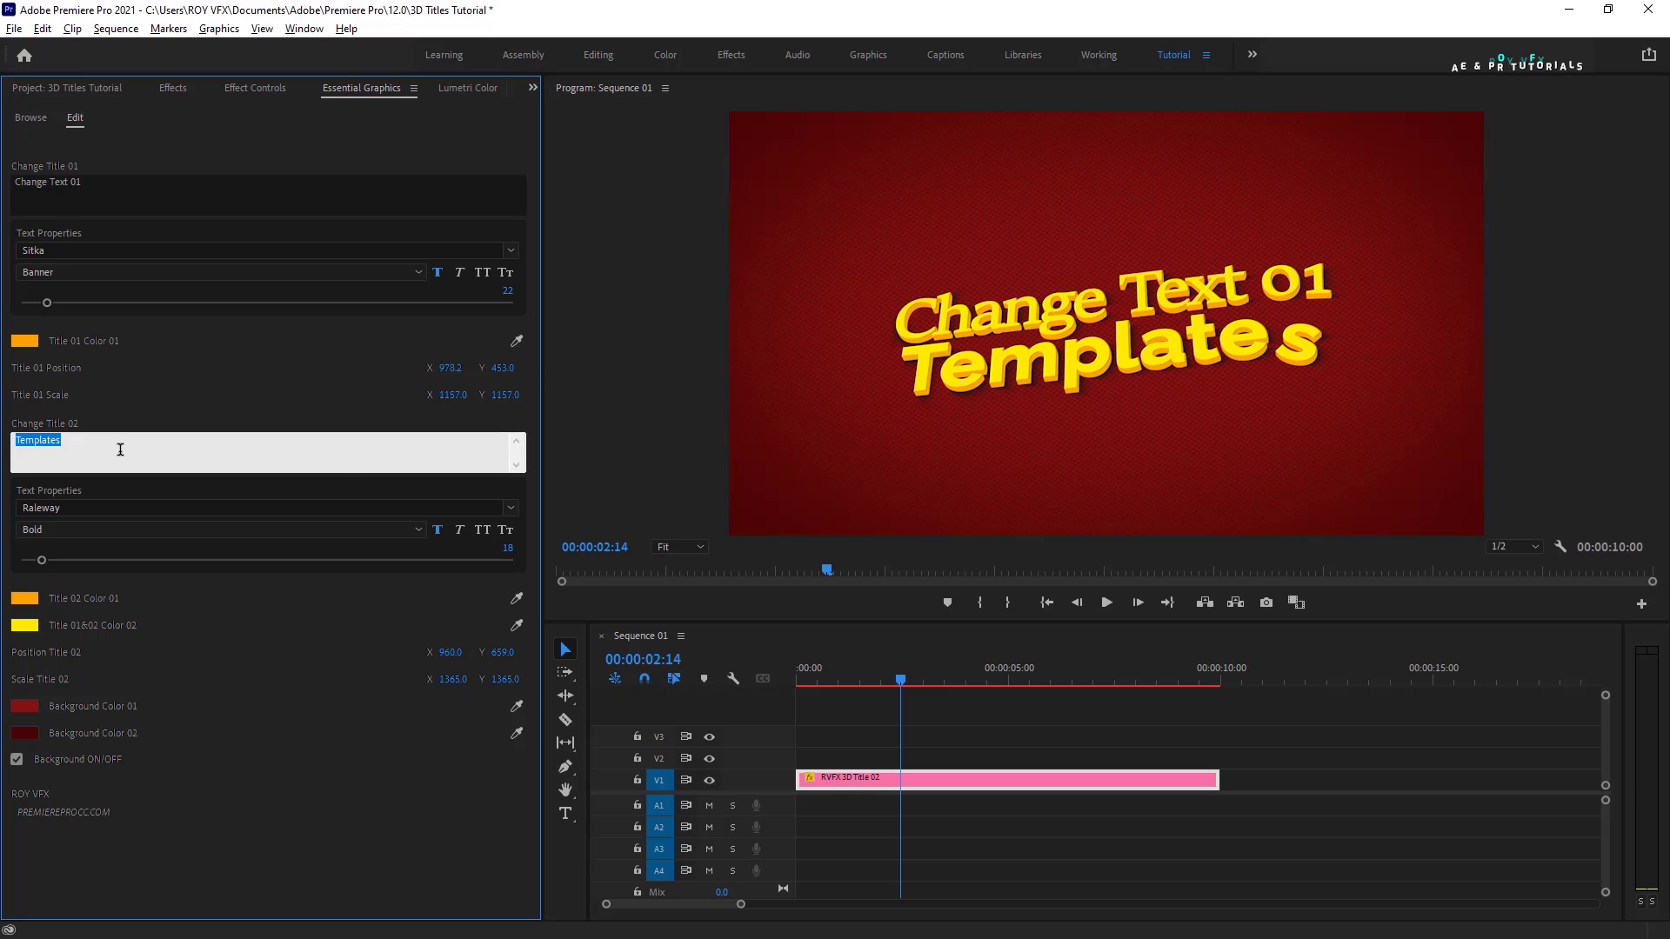
{"action": "type", "text": "Text 02"}
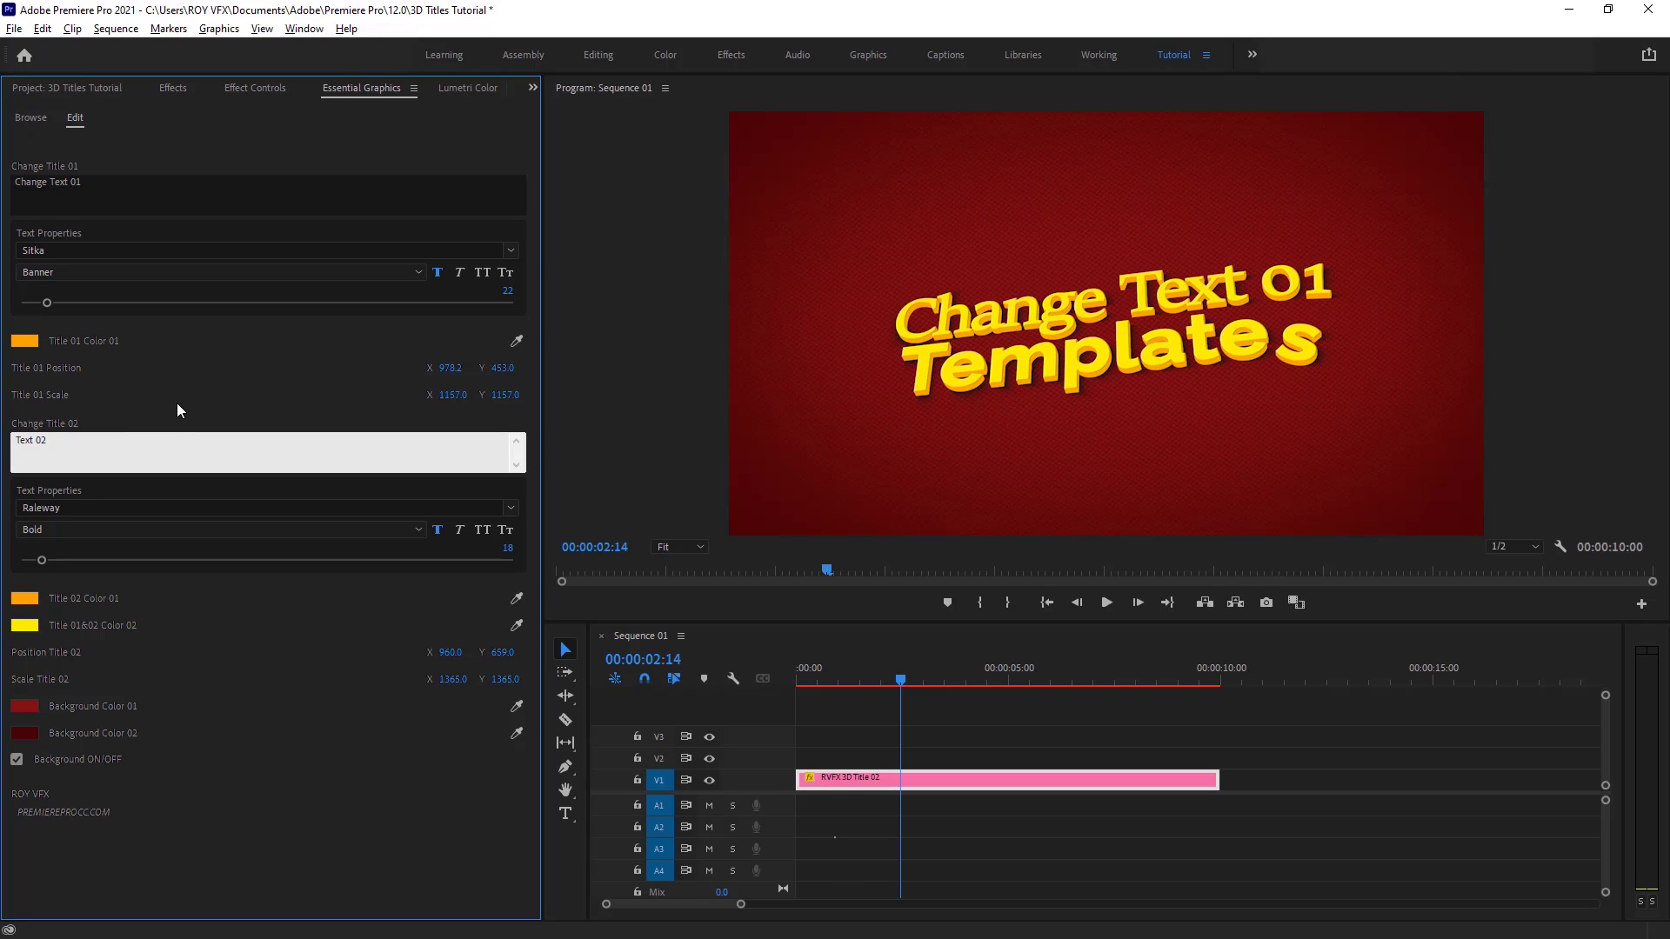
{"action": "left_click", "coordinate": [175, 404]}
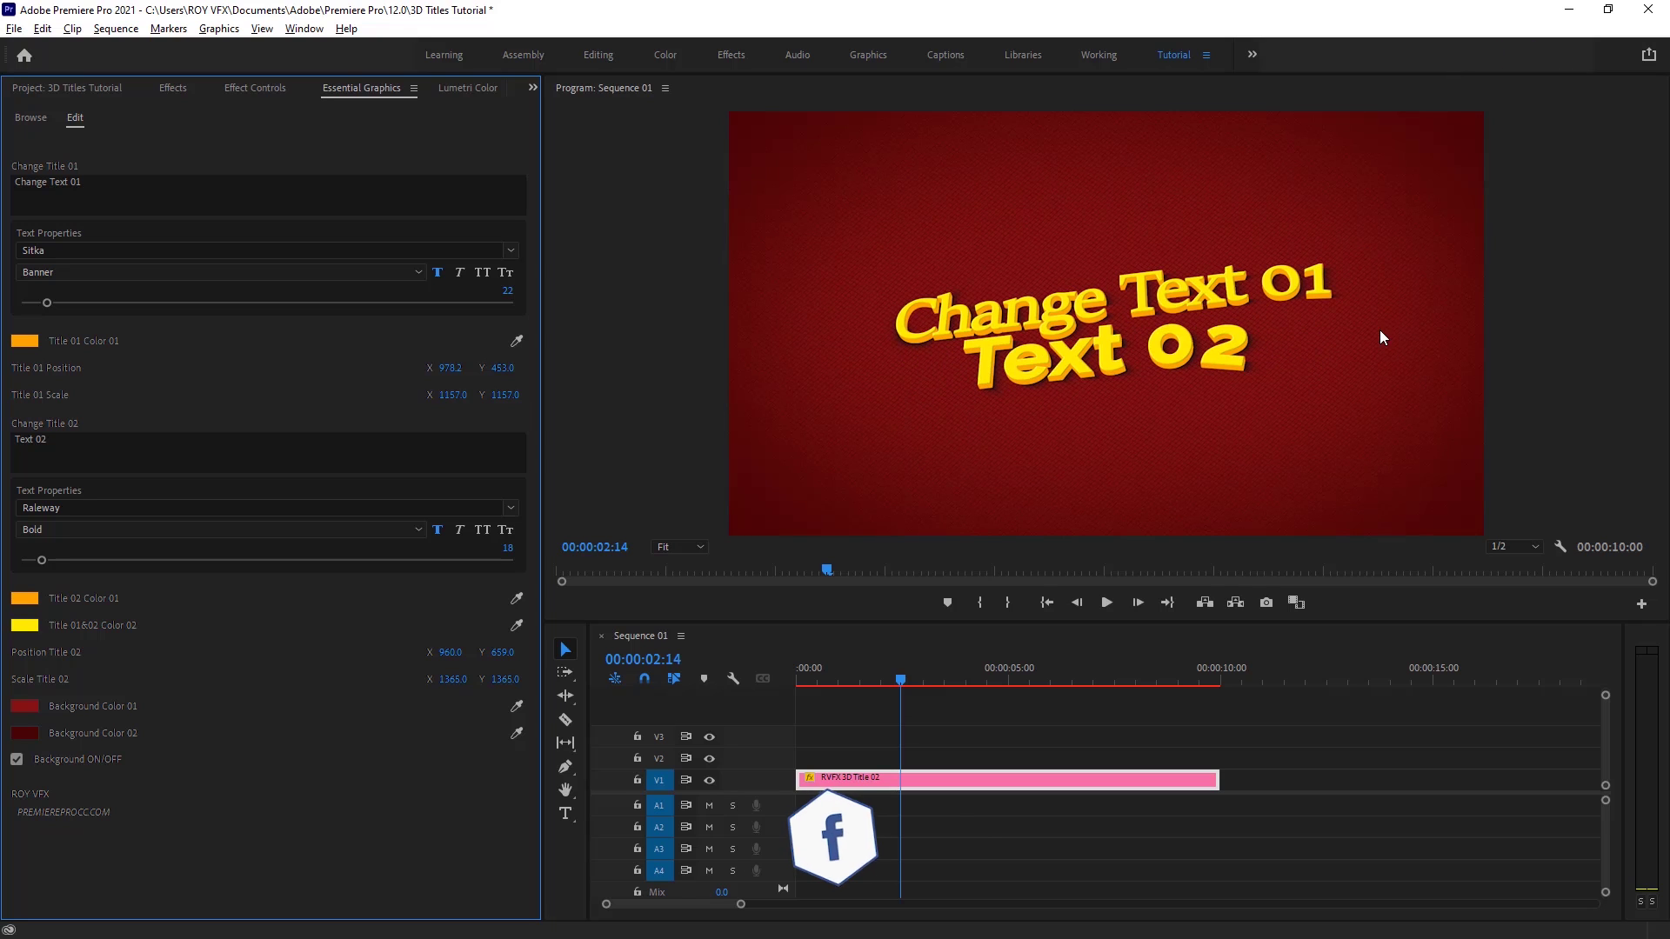
{"action": "left_click", "coordinate": [76, 507]}
{"action": "scroll", "coordinate": [135, 694], "scroll_direction": "up", "scroll_amount": 5}
{"action": "scroll", "coordinate": [151, 677], "scroll_direction": "up", "scroll_amount": 2}
{"action": "left_click", "coordinate": [124, 578]}
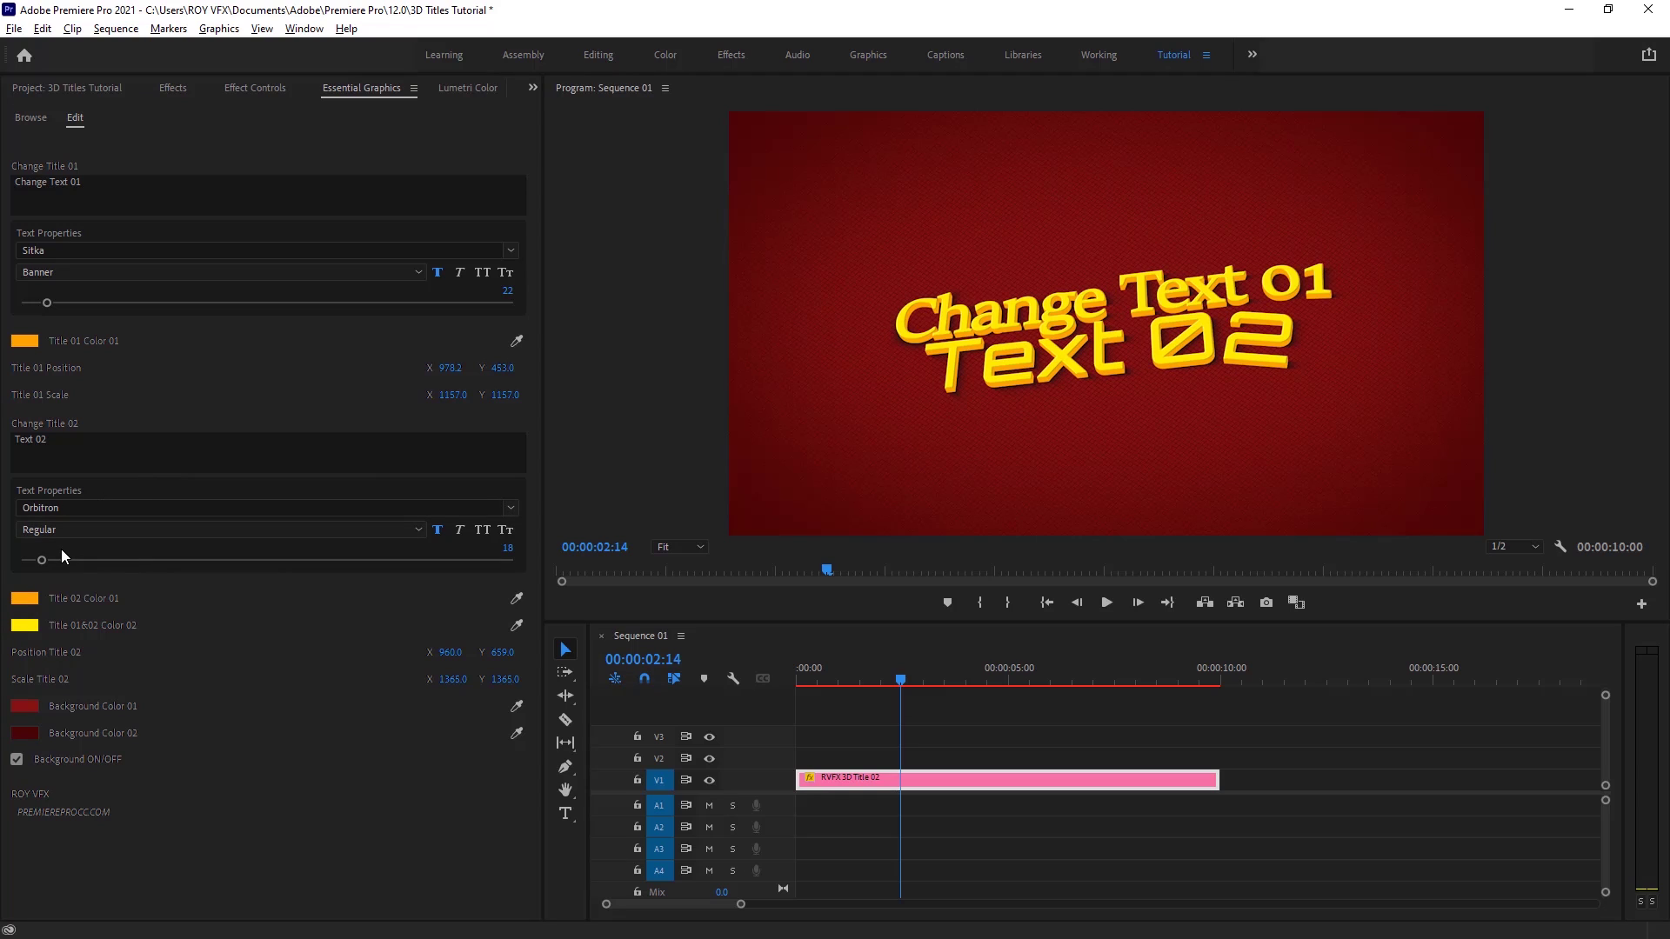
Step: Make Title 02 Color 01 yellow and eyedrop the same yellow into Title 01 Color 01
{"action": "left_click", "coordinate": [24, 599]}
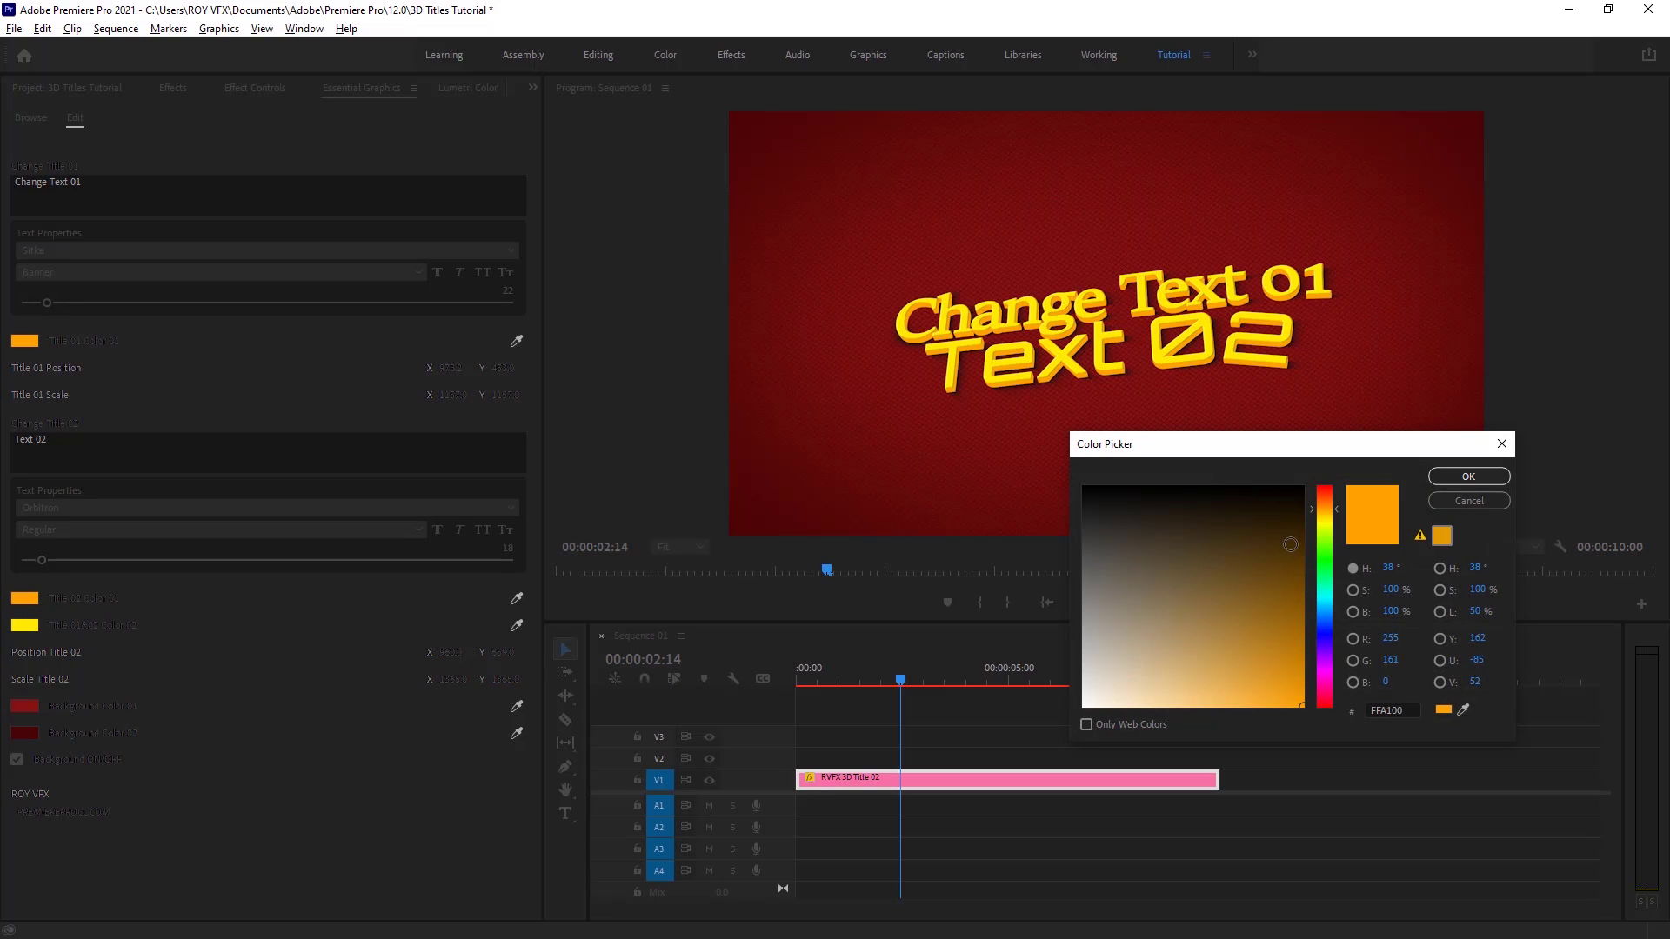
{"action": "left_click_drag", "start_coordinate": [1337, 548], "coordinate": [1336, 526]}
{"action": "left_click", "coordinate": [1458, 478]}
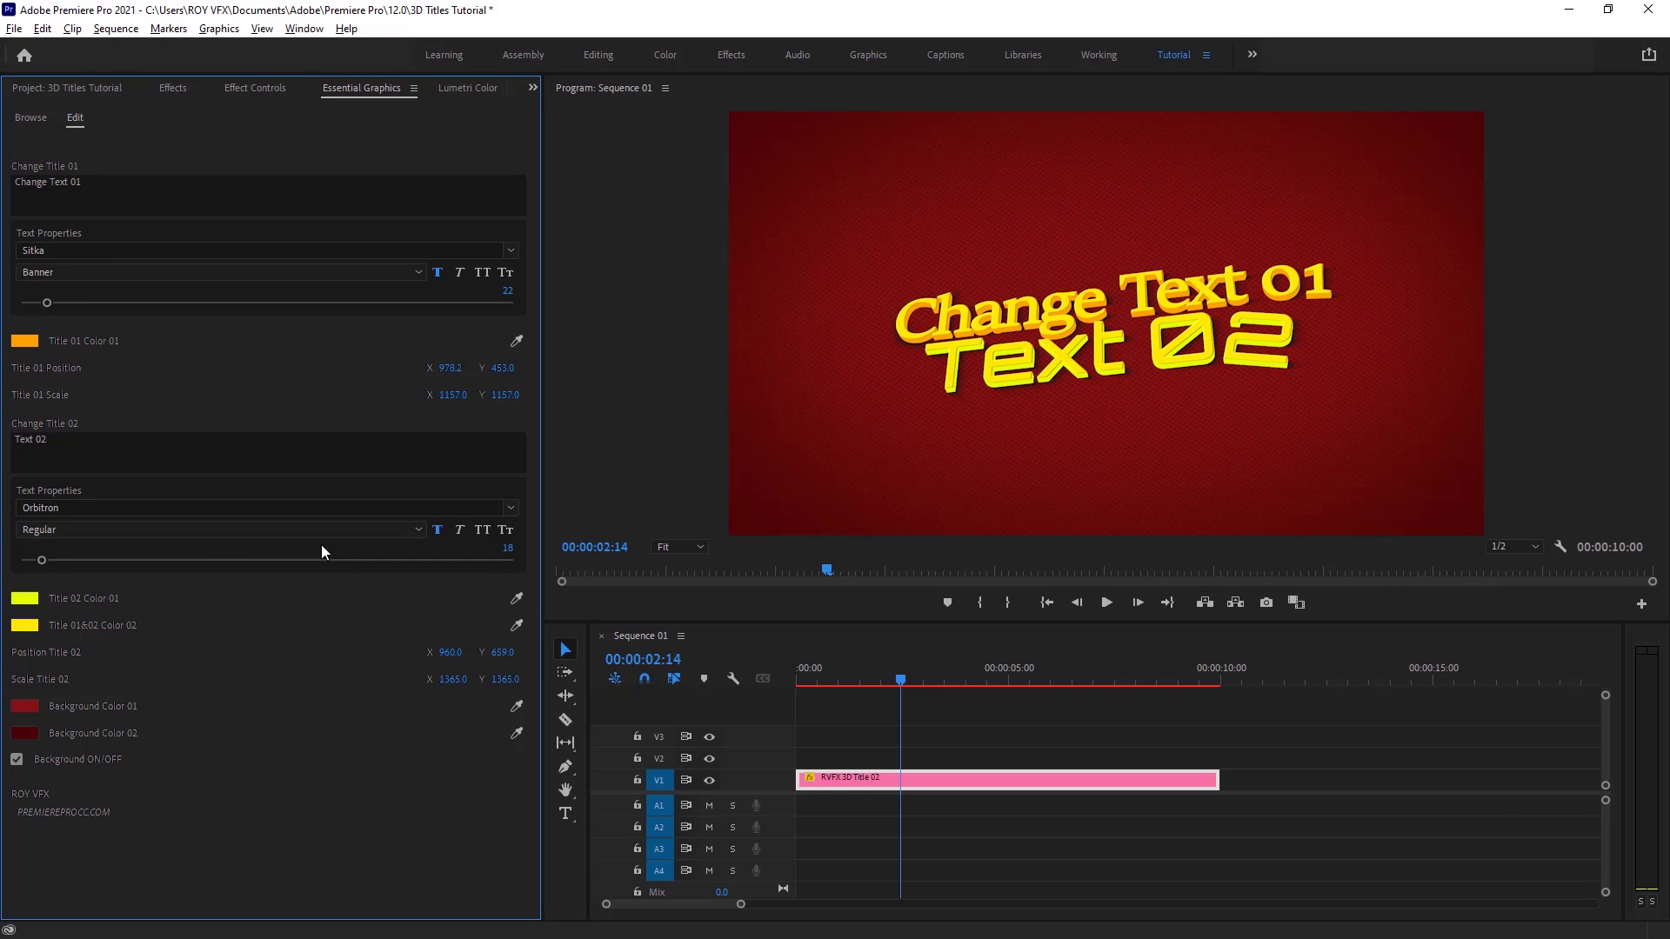
{"action": "left_click", "coordinate": [517, 341]}
{"action": "left_click", "coordinate": [25, 598]}
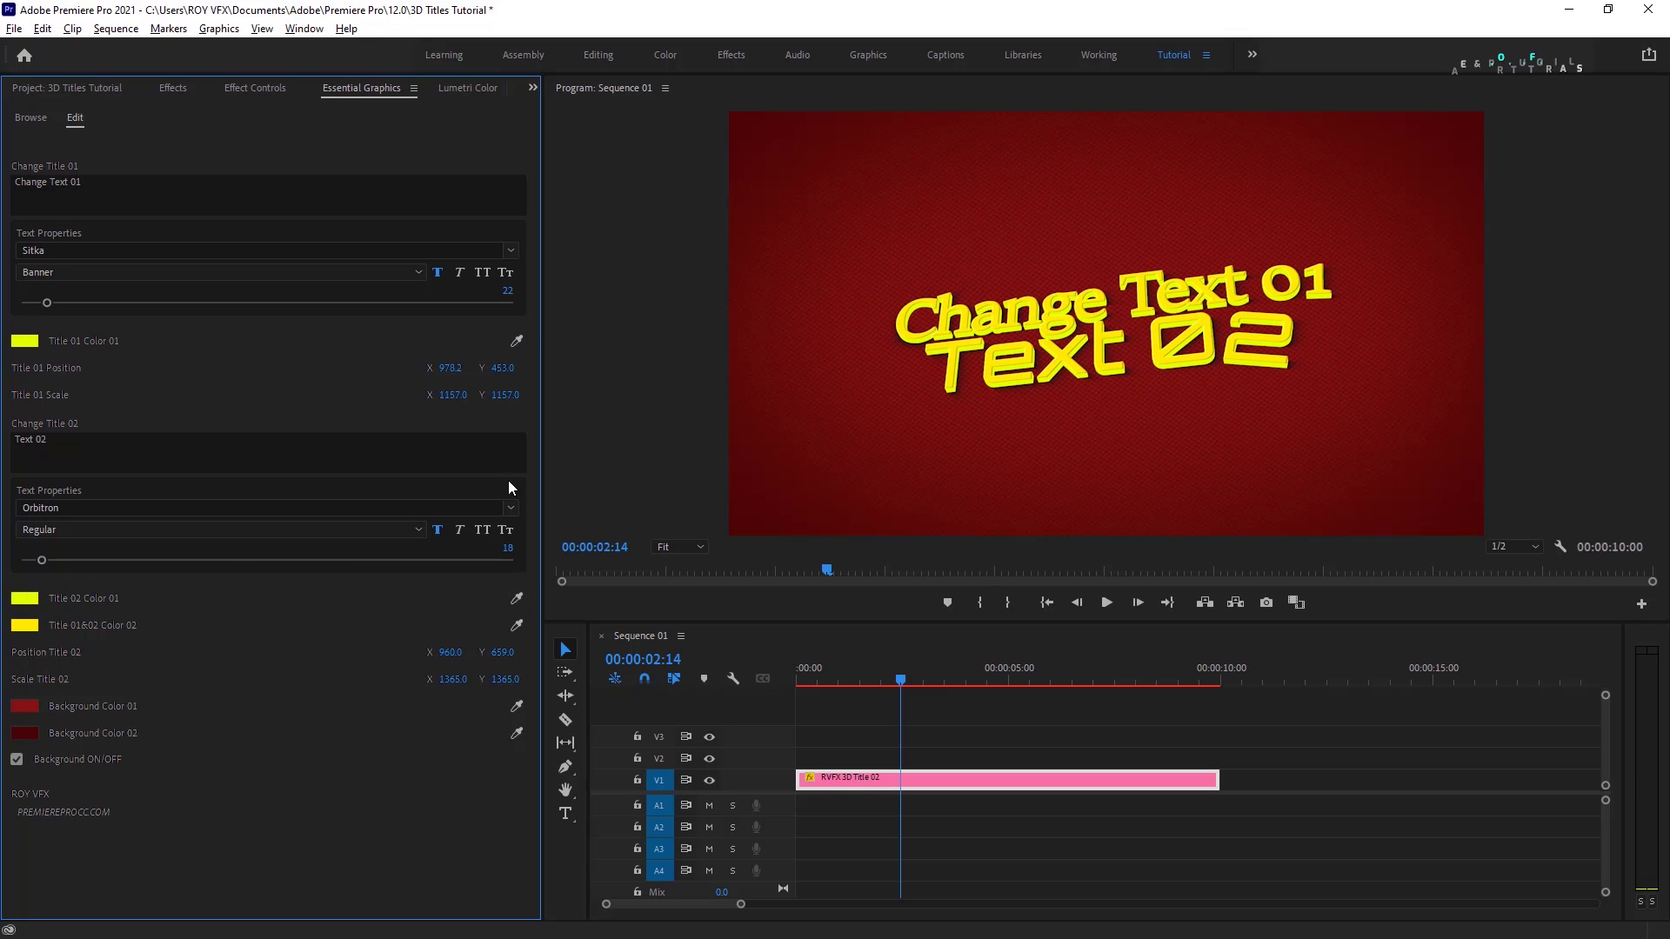
Step: Set the shared Title 01&02 Color 02 to orange FF5A00, previewing at 50% zoom
{"action": "left_click", "coordinate": [19, 630]}
{"action": "left_click", "coordinate": [1323, 509]}
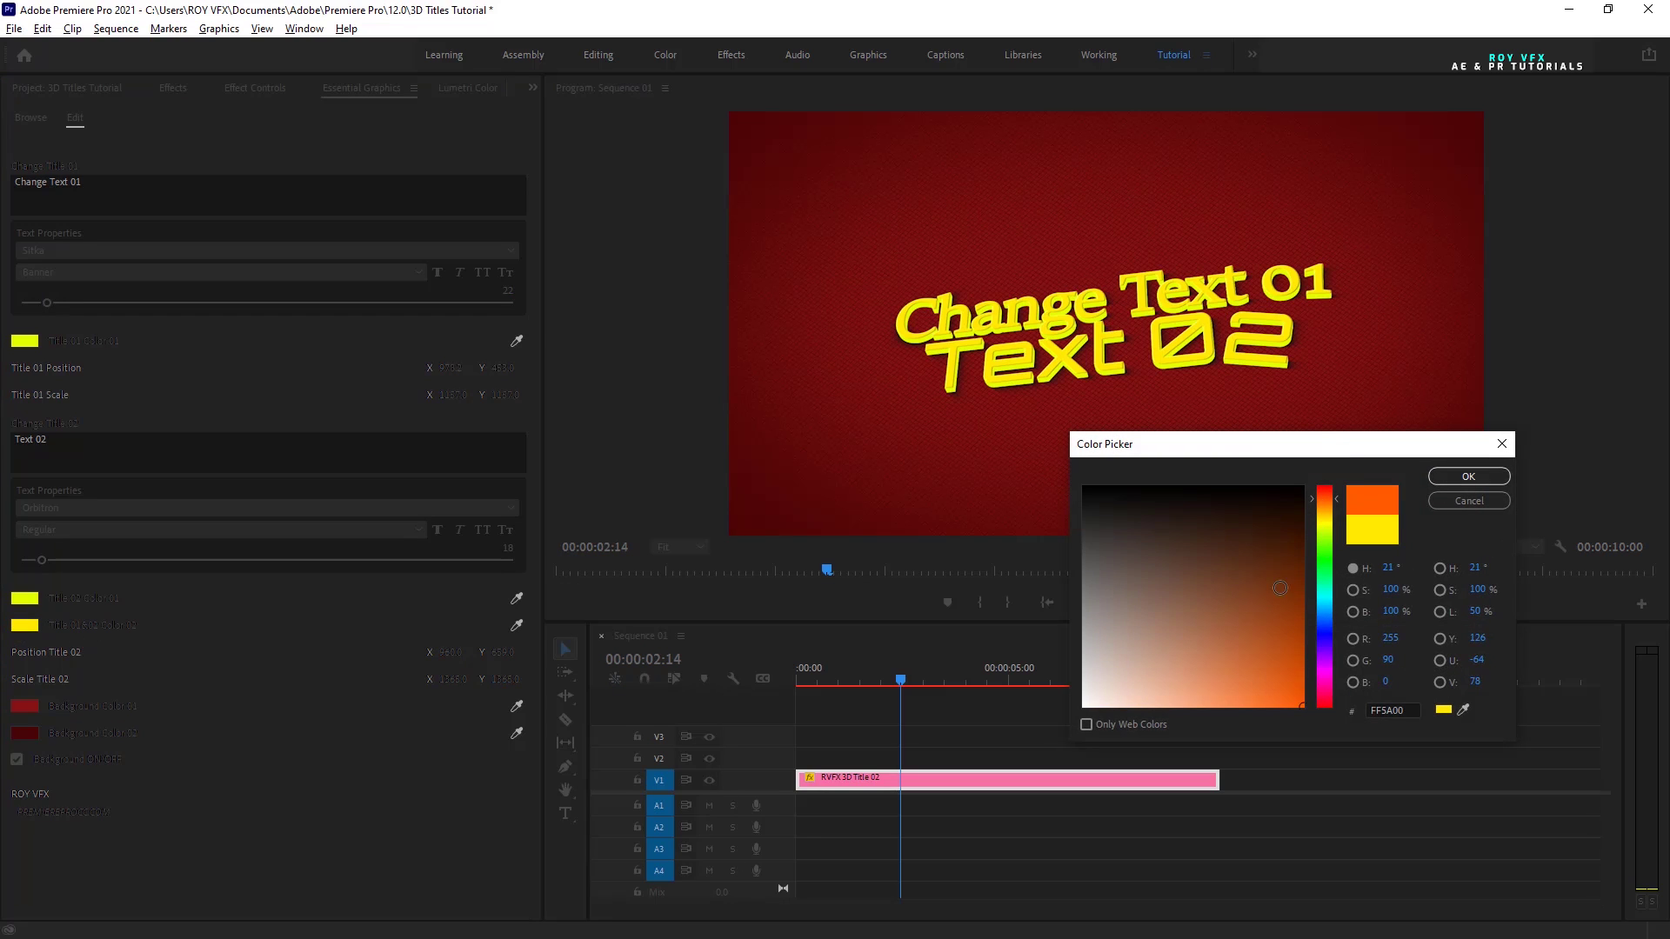
{"action": "left_click", "coordinate": [1475, 478]}
{"action": "key", "text": "Left"}
{"action": "left_click", "coordinate": [679, 546]}
{"action": "left_click", "coordinate": [683, 629]}
Step: At 75% preview zoom, set Title 02 Color 01 to olive green and eyedrop it into Title 01 Color 01
{"action": "left_click", "coordinate": [679, 546]}
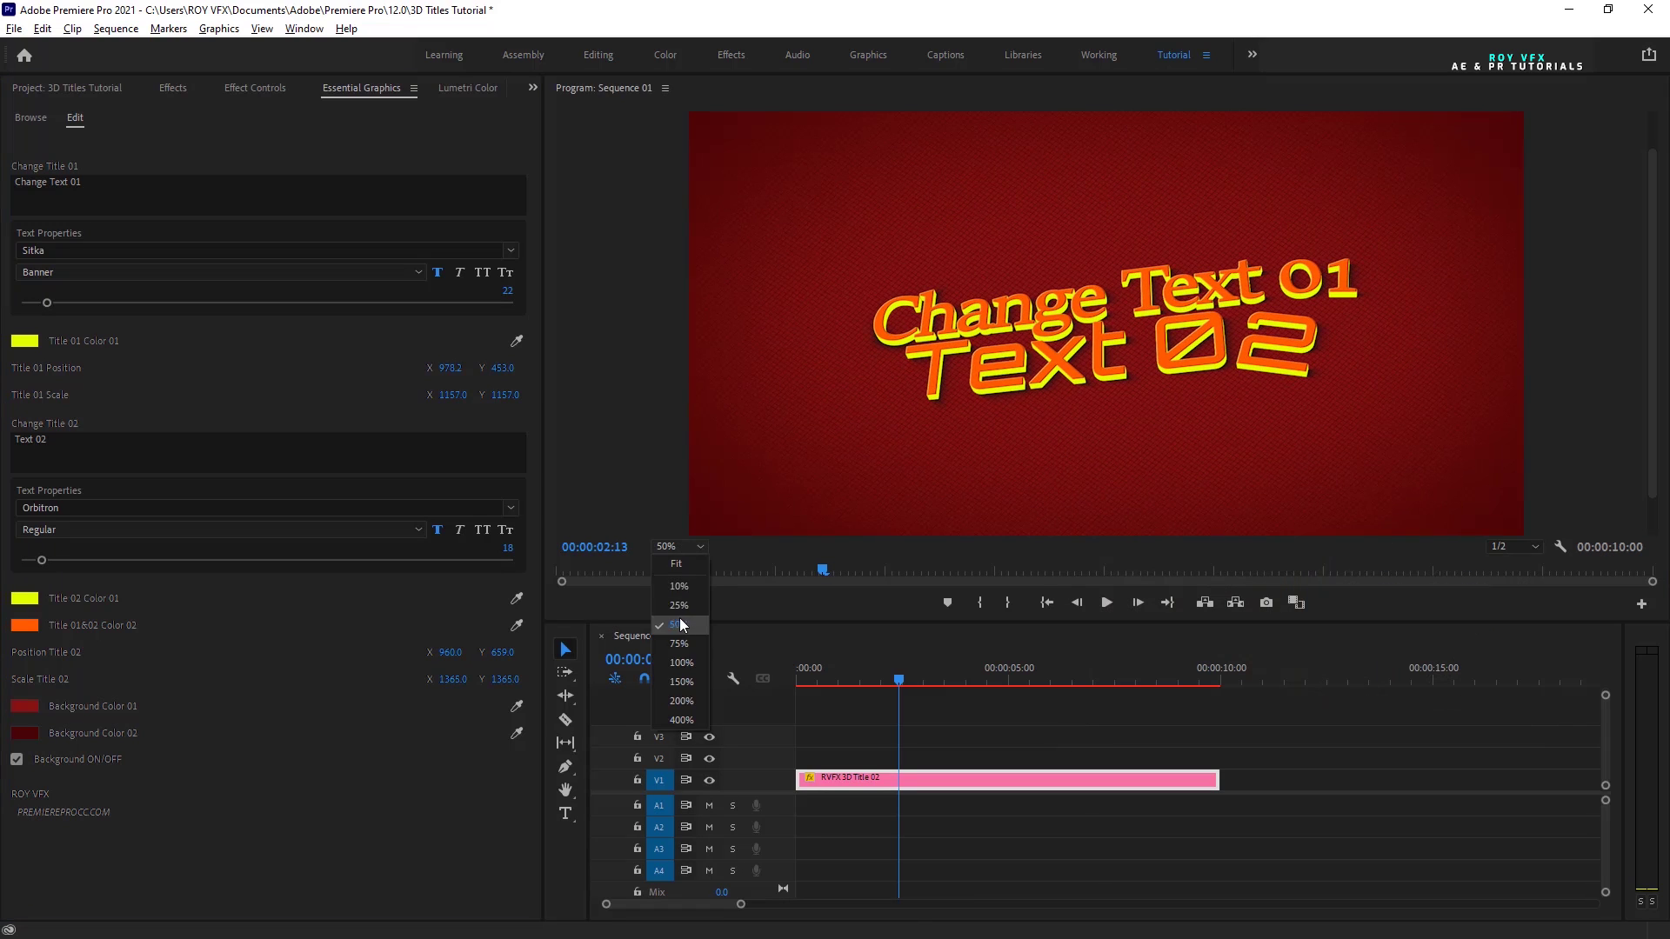
{"action": "left_click", "coordinate": [684, 650]}
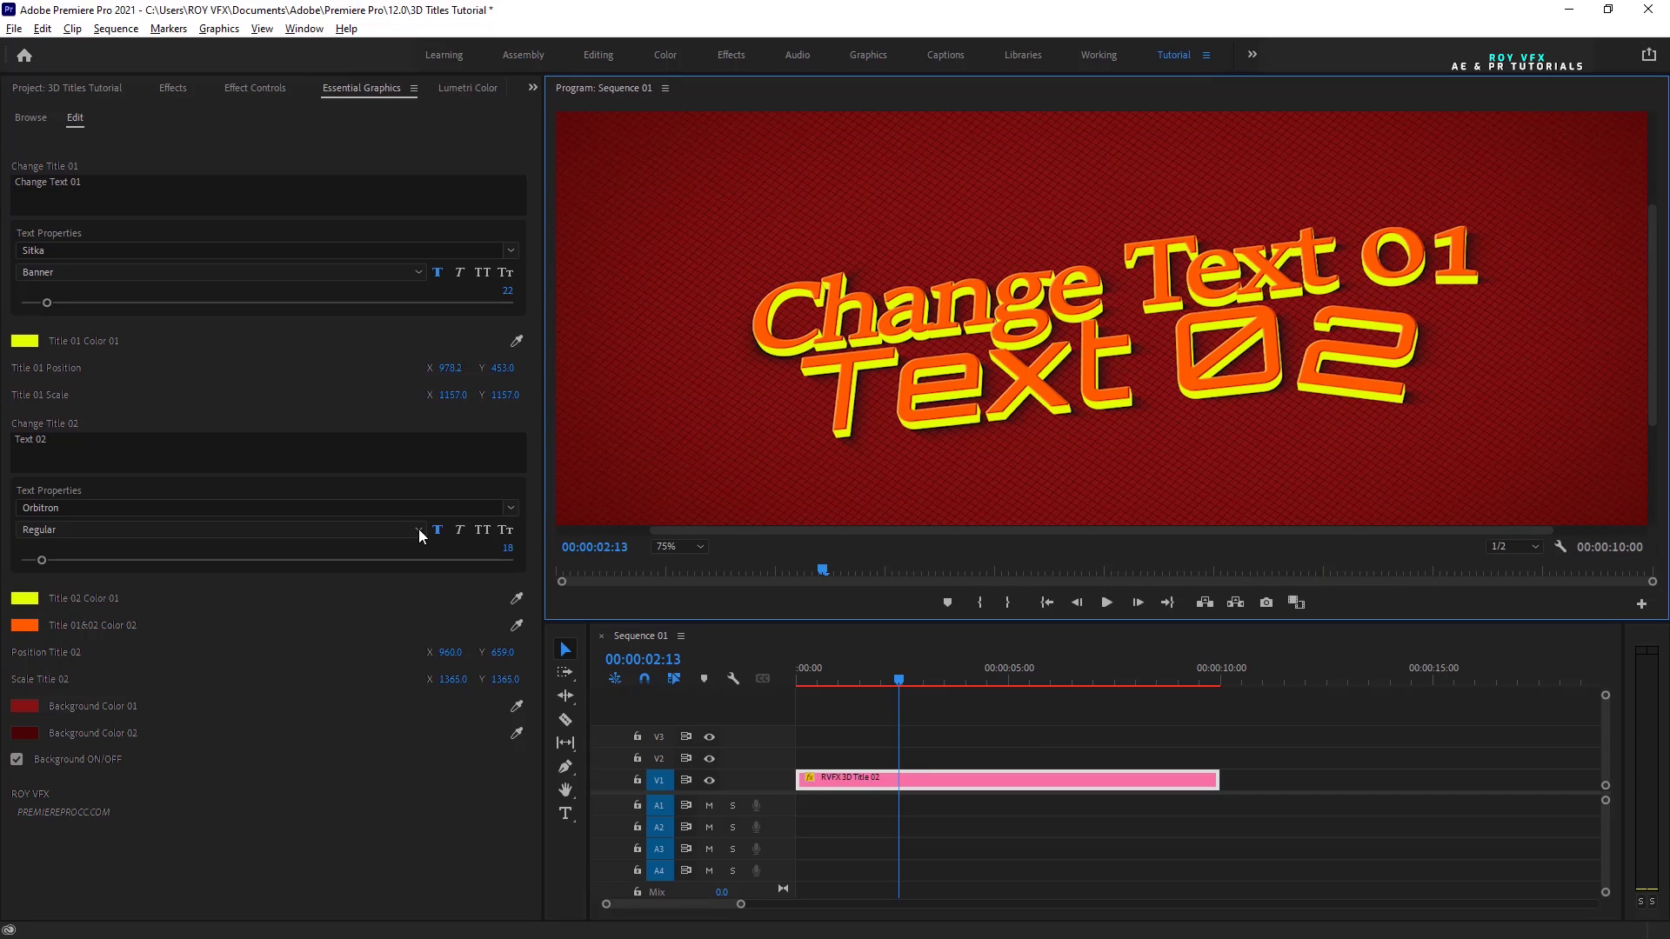
{"action": "left_click", "coordinate": [24, 598]}
{"action": "left_click_drag", "start_coordinate": [1298, 581], "coordinate": [1316, 640]}
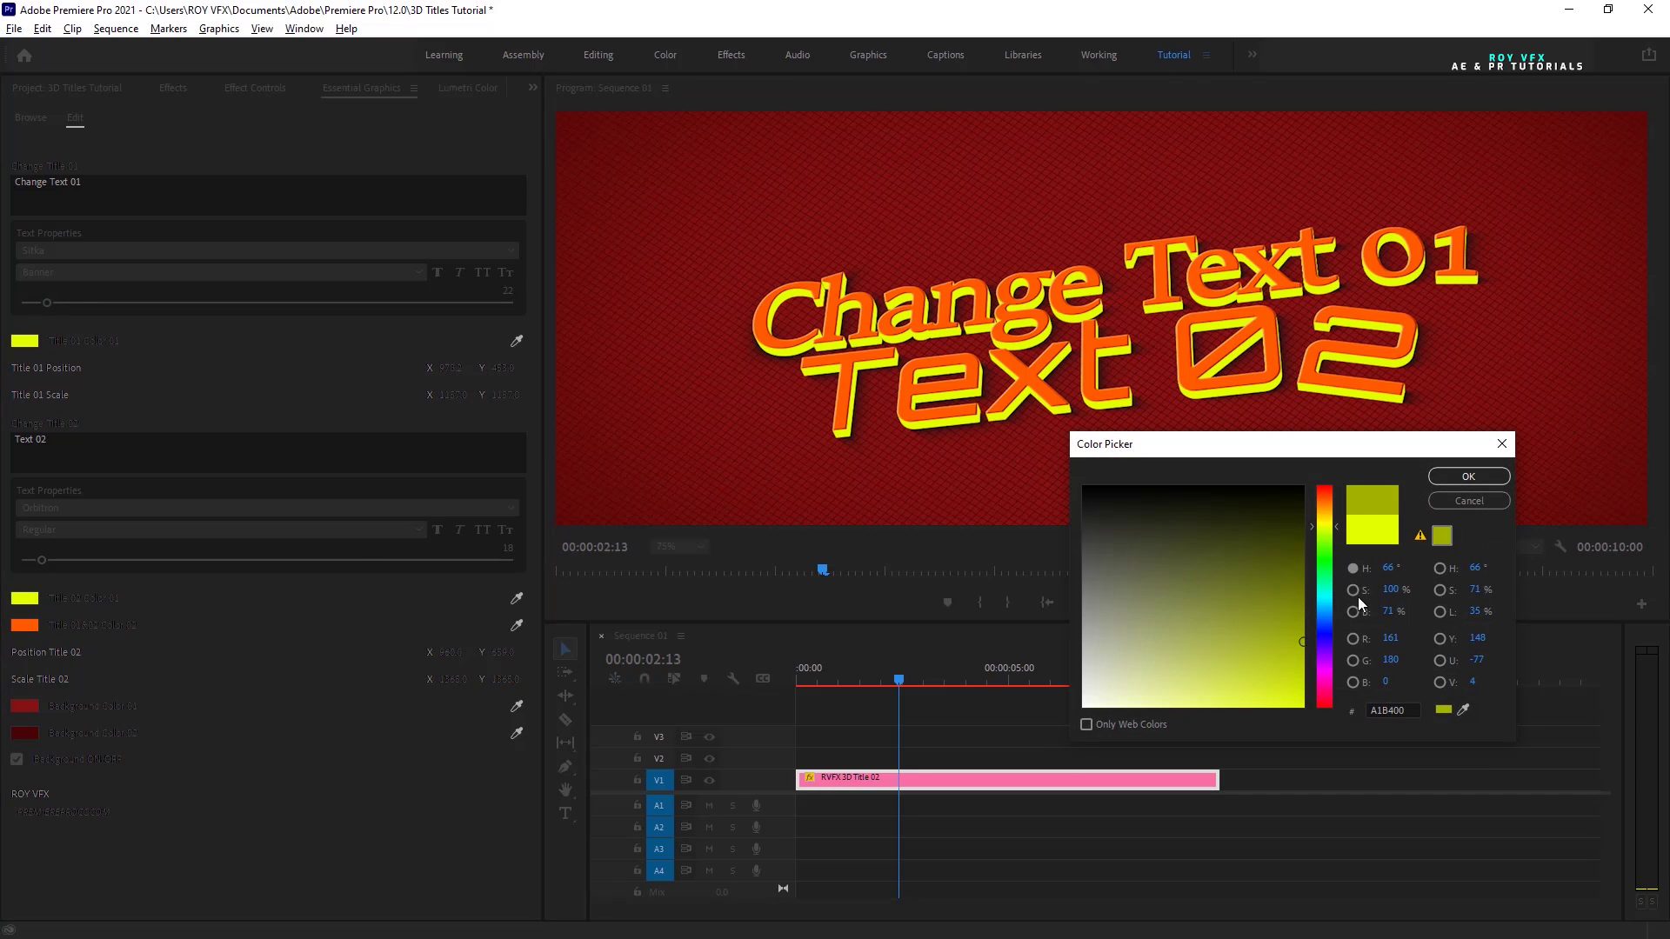
{"action": "left_click", "coordinate": [1469, 477]}
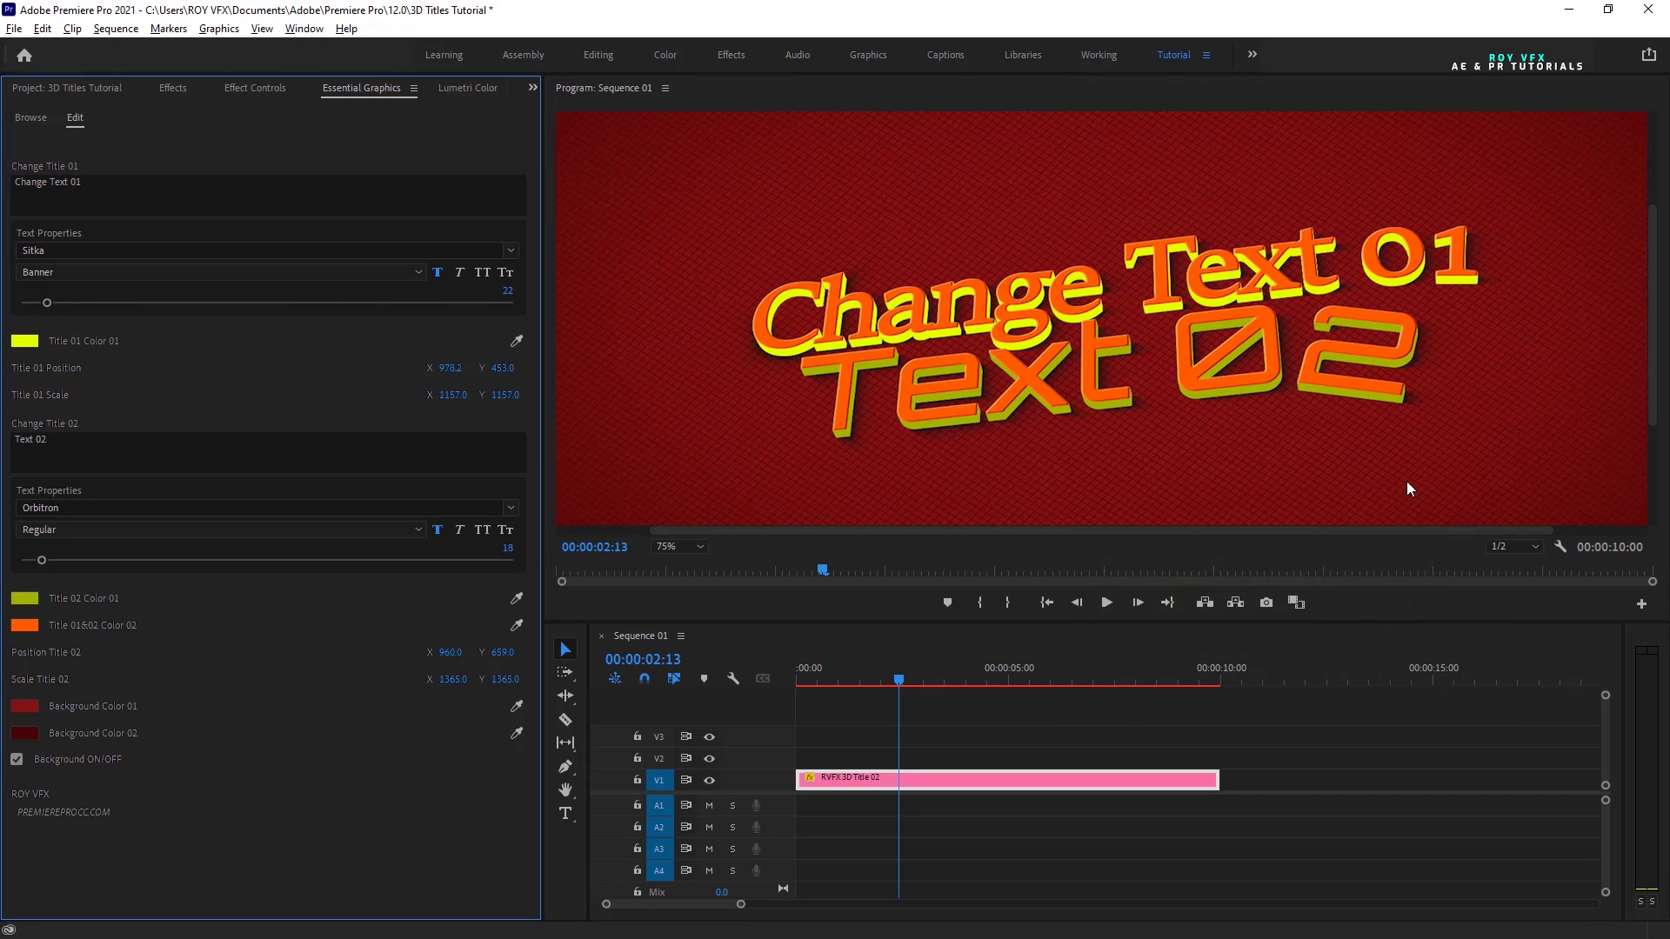
{"action": "left_click", "coordinate": [516, 340]}
{"action": "left_click", "coordinate": [35, 598]}
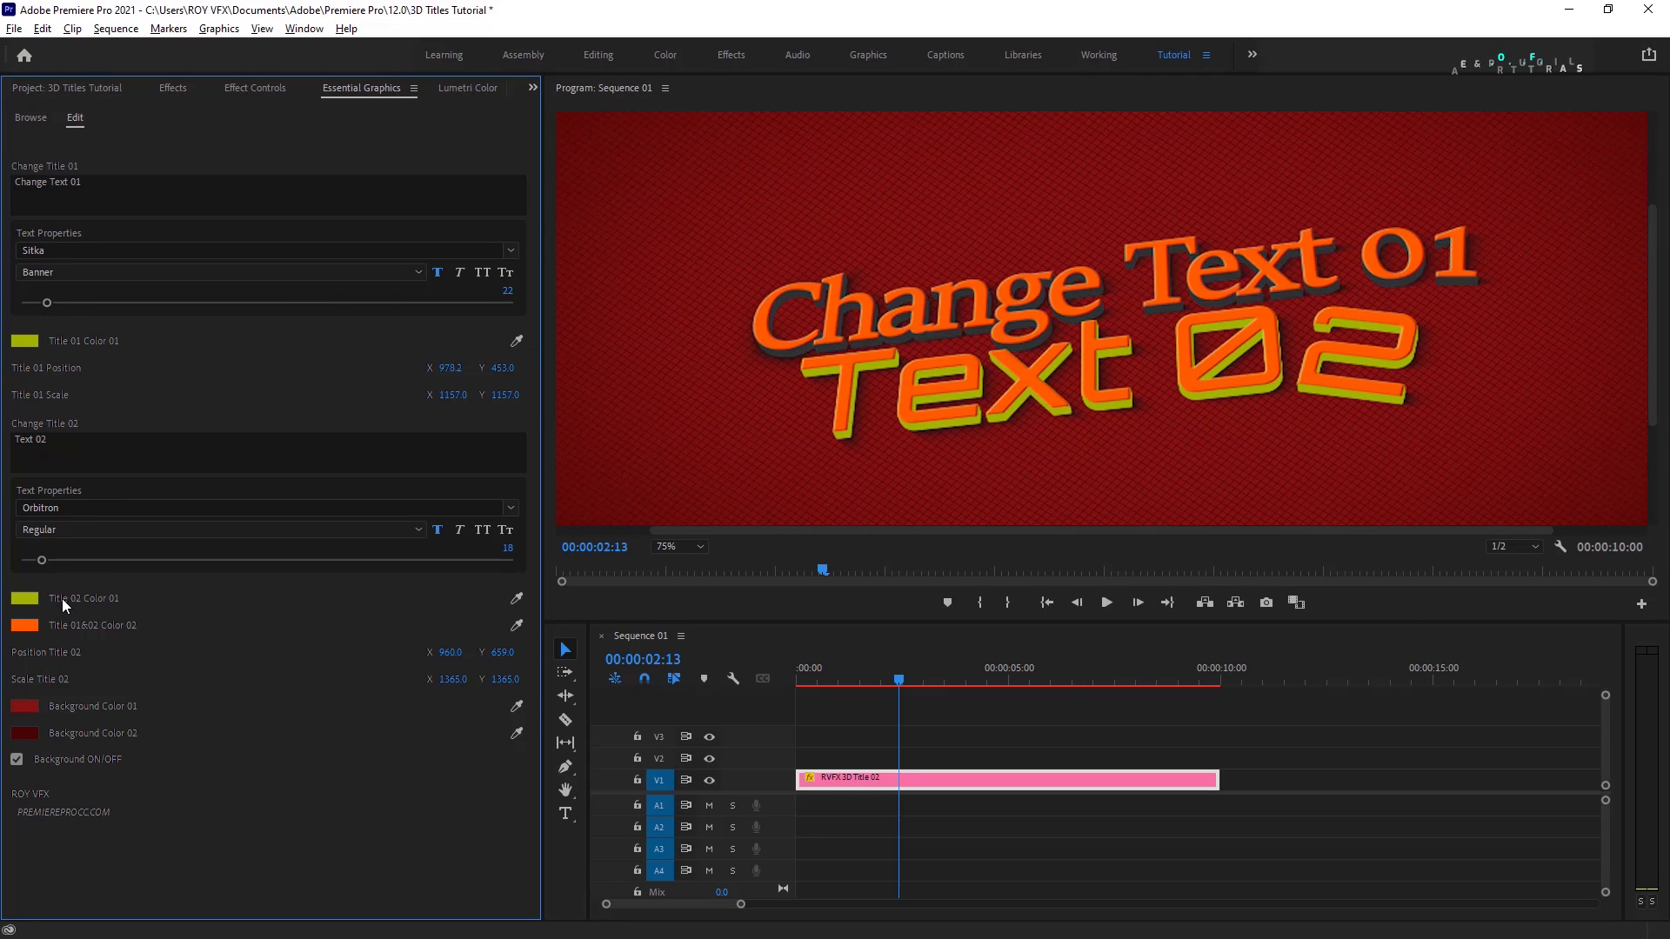
{"action": "left_click_drag", "start_coordinate": [900, 681], "coordinate": [1045, 669]}
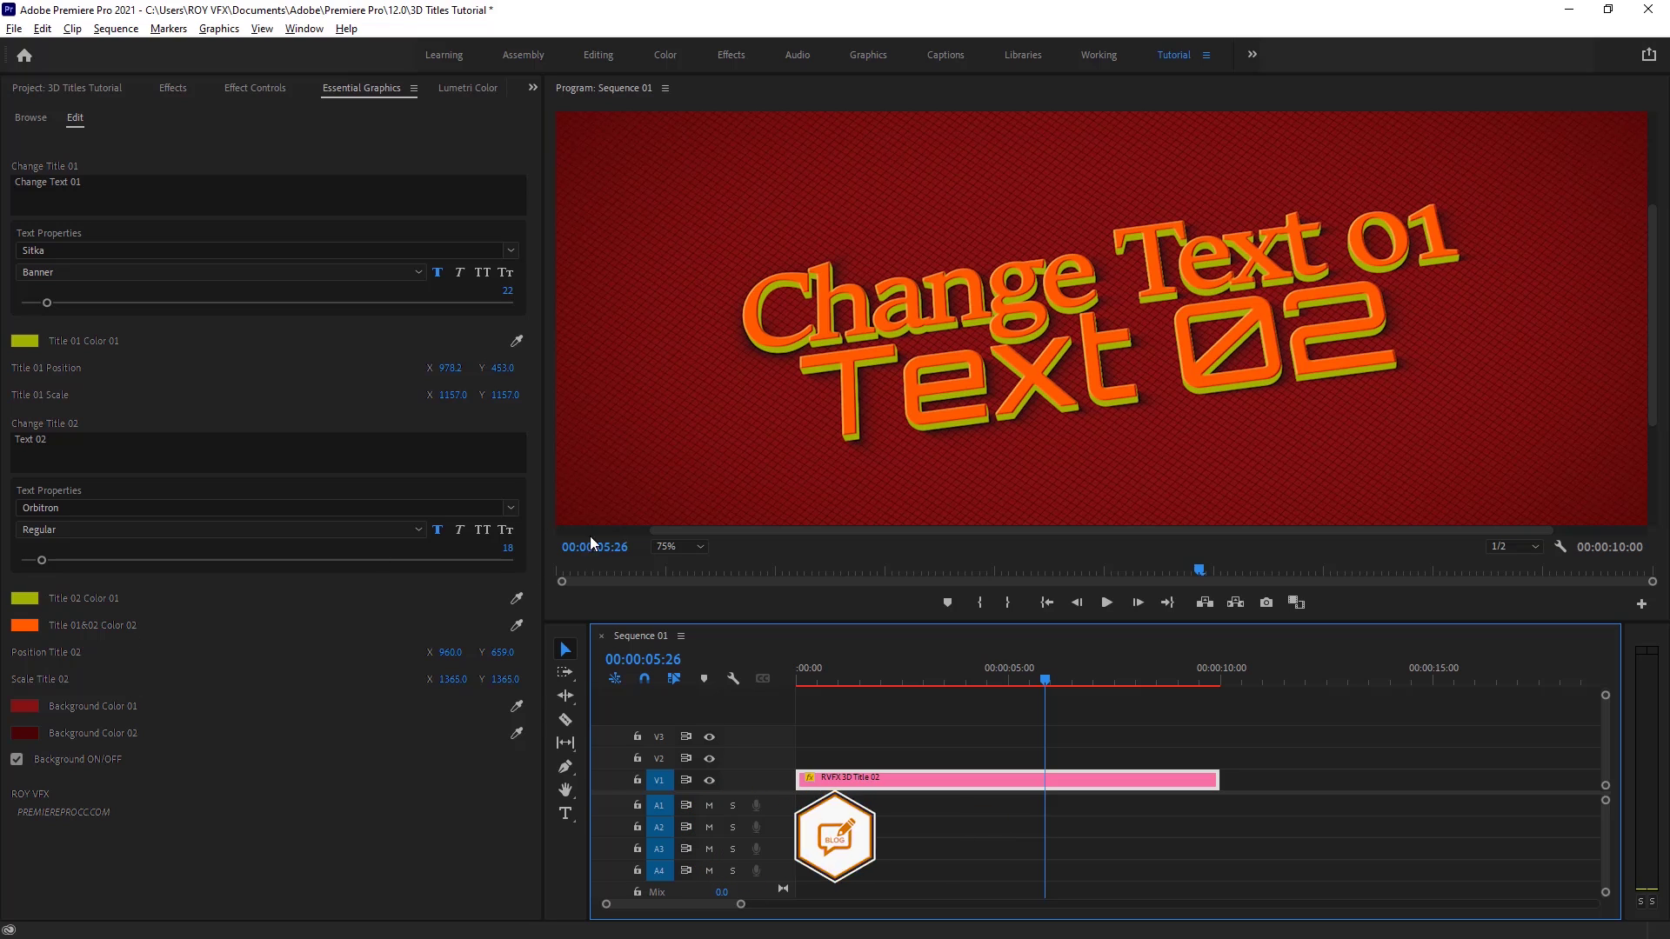
{"action": "left_click", "coordinate": [671, 547]}
Step: Fit the preview and raise the Text 02 line to Y 601 with scale 1311
{"action": "left_click", "coordinate": [671, 567]}
{"action": "left_click_drag", "start_coordinate": [503, 653], "coordinate": [461, 679]}
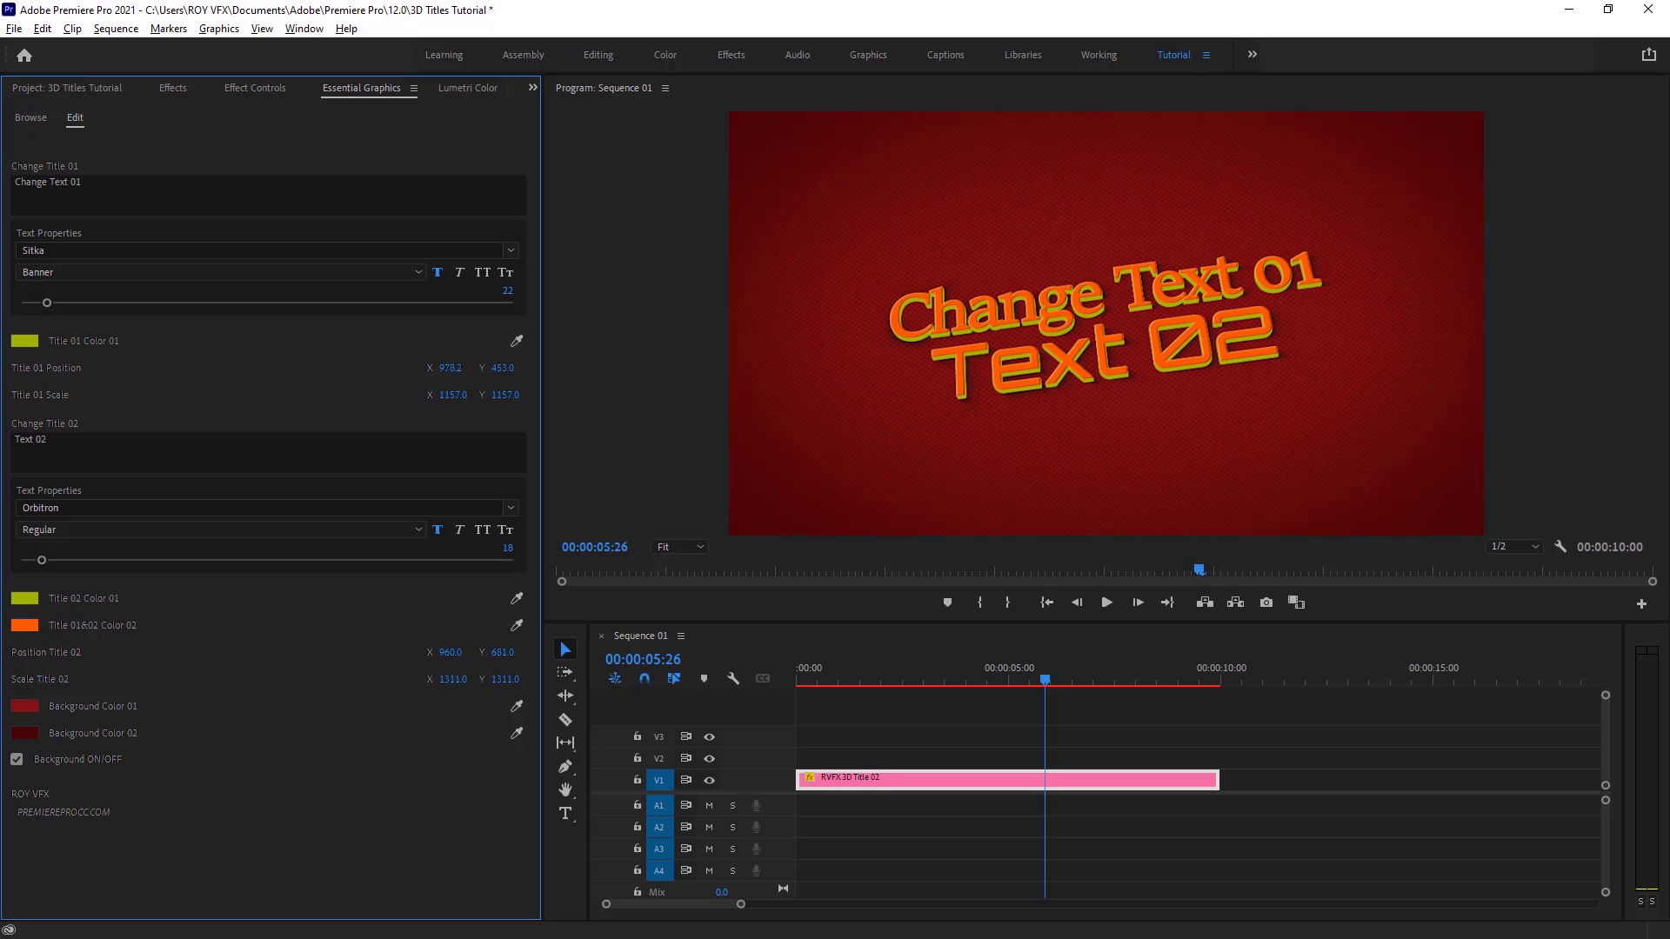
Step: Set Background Color 01 to blue 134187
{"action": "left_click", "coordinate": [25, 707]}
{"action": "left_click", "coordinate": [1322, 619]}
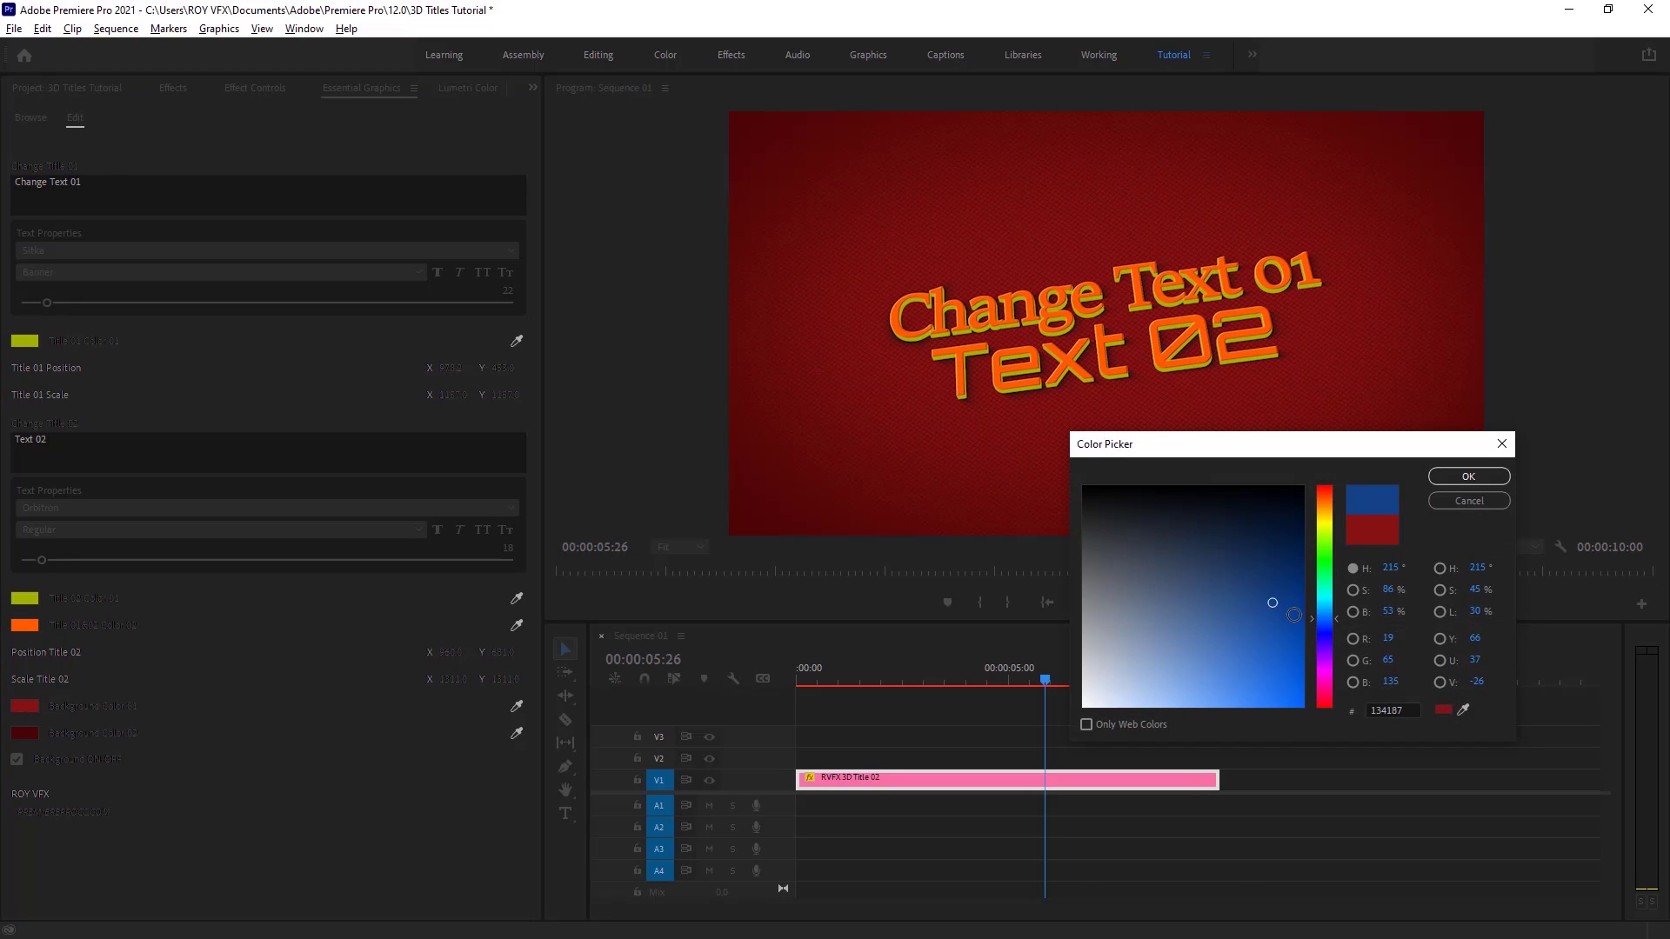
{"action": "left_click", "coordinate": [1454, 474]}
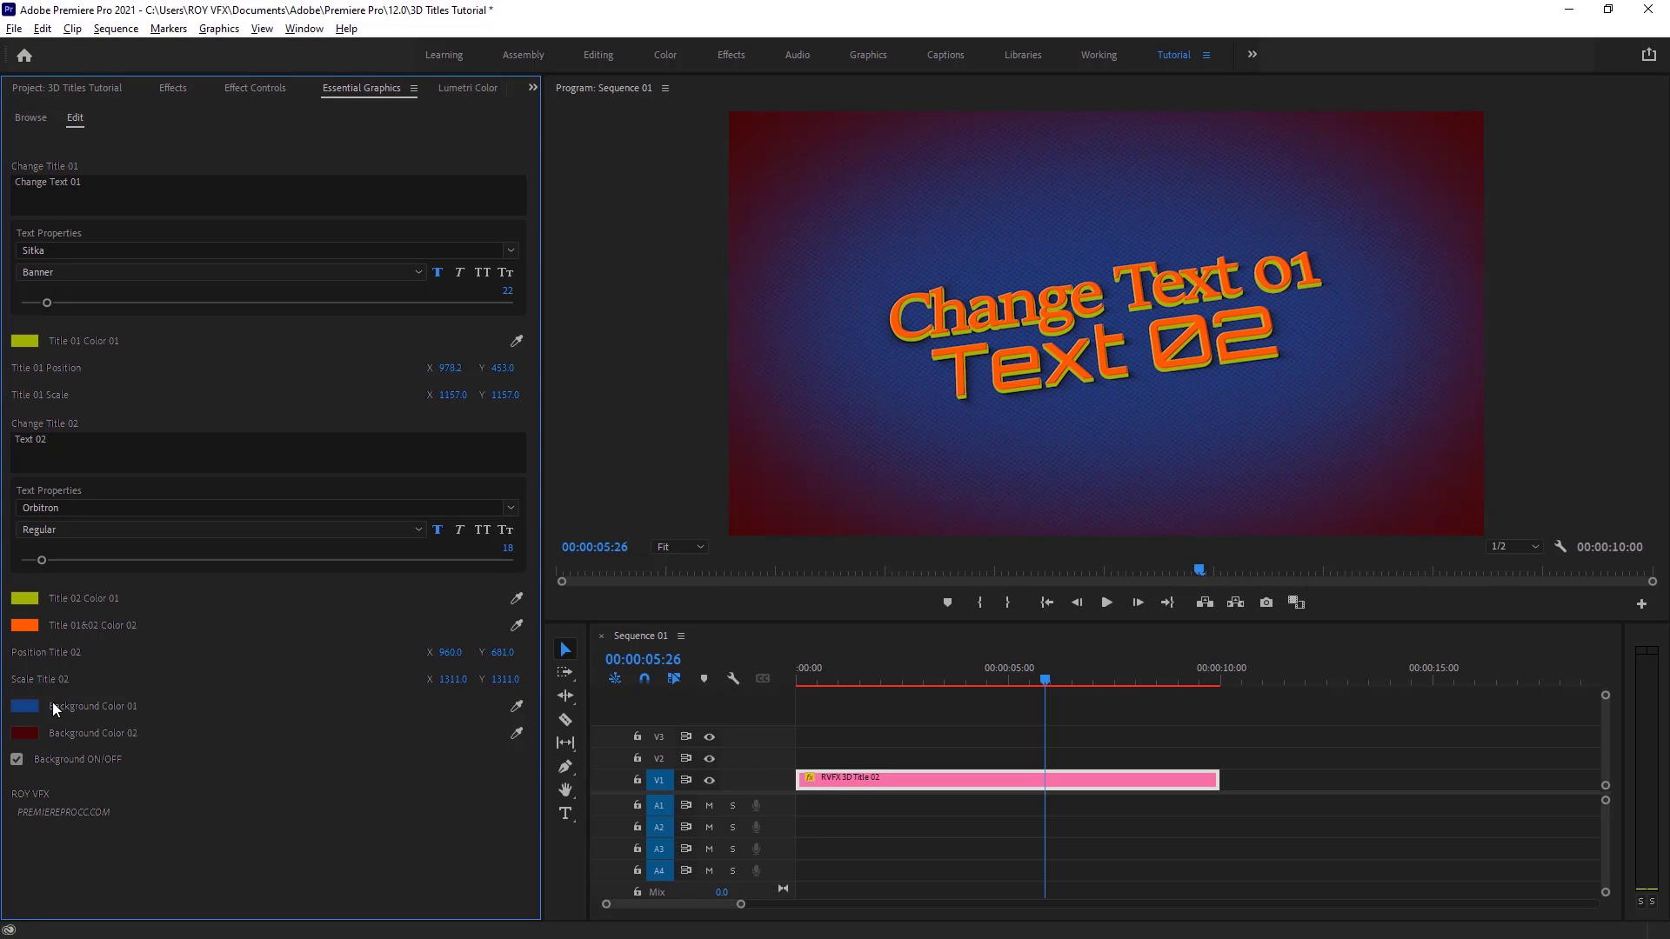
{"action": "left_click", "coordinate": [30, 731]}
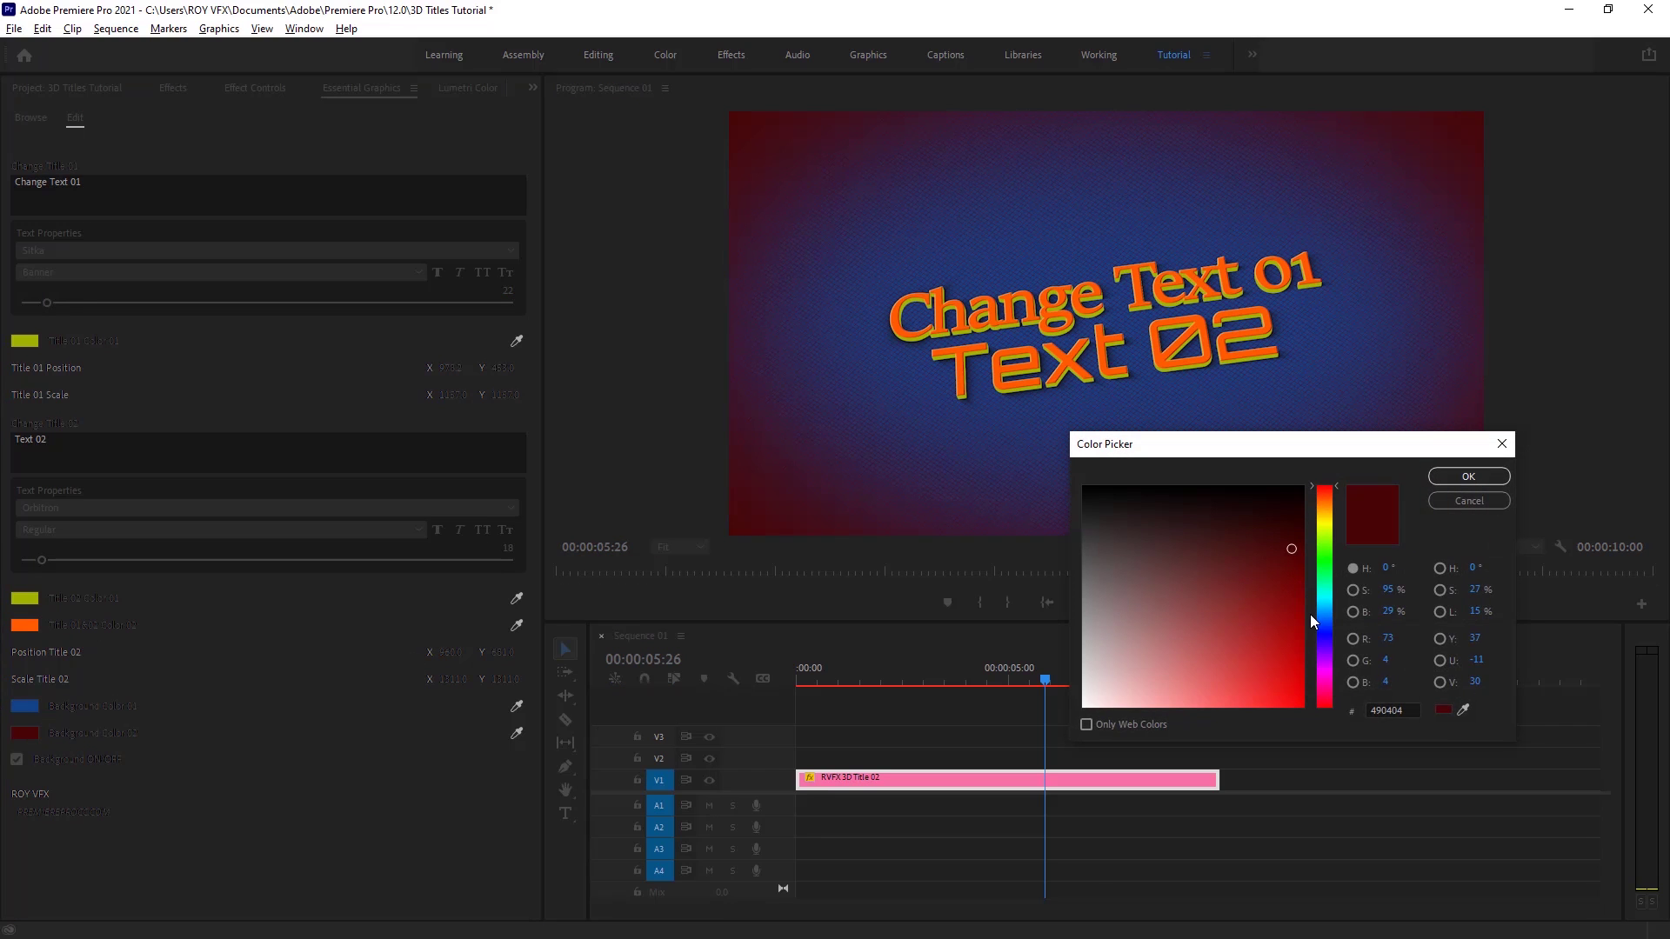
{"action": "left_click", "coordinate": [1494, 502]}
Step: Eyedrop the blue into Background Color 02 and darken it to navy 134289
{"action": "left_click", "coordinate": [521, 728]}
{"action": "left_click", "coordinate": [27, 706]}
{"action": "left_click", "coordinate": [25, 733]}
{"action": "left_click_drag", "start_coordinate": [1302, 617], "coordinate": [1300, 554]}
{"action": "left_click", "coordinate": [1467, 476]}
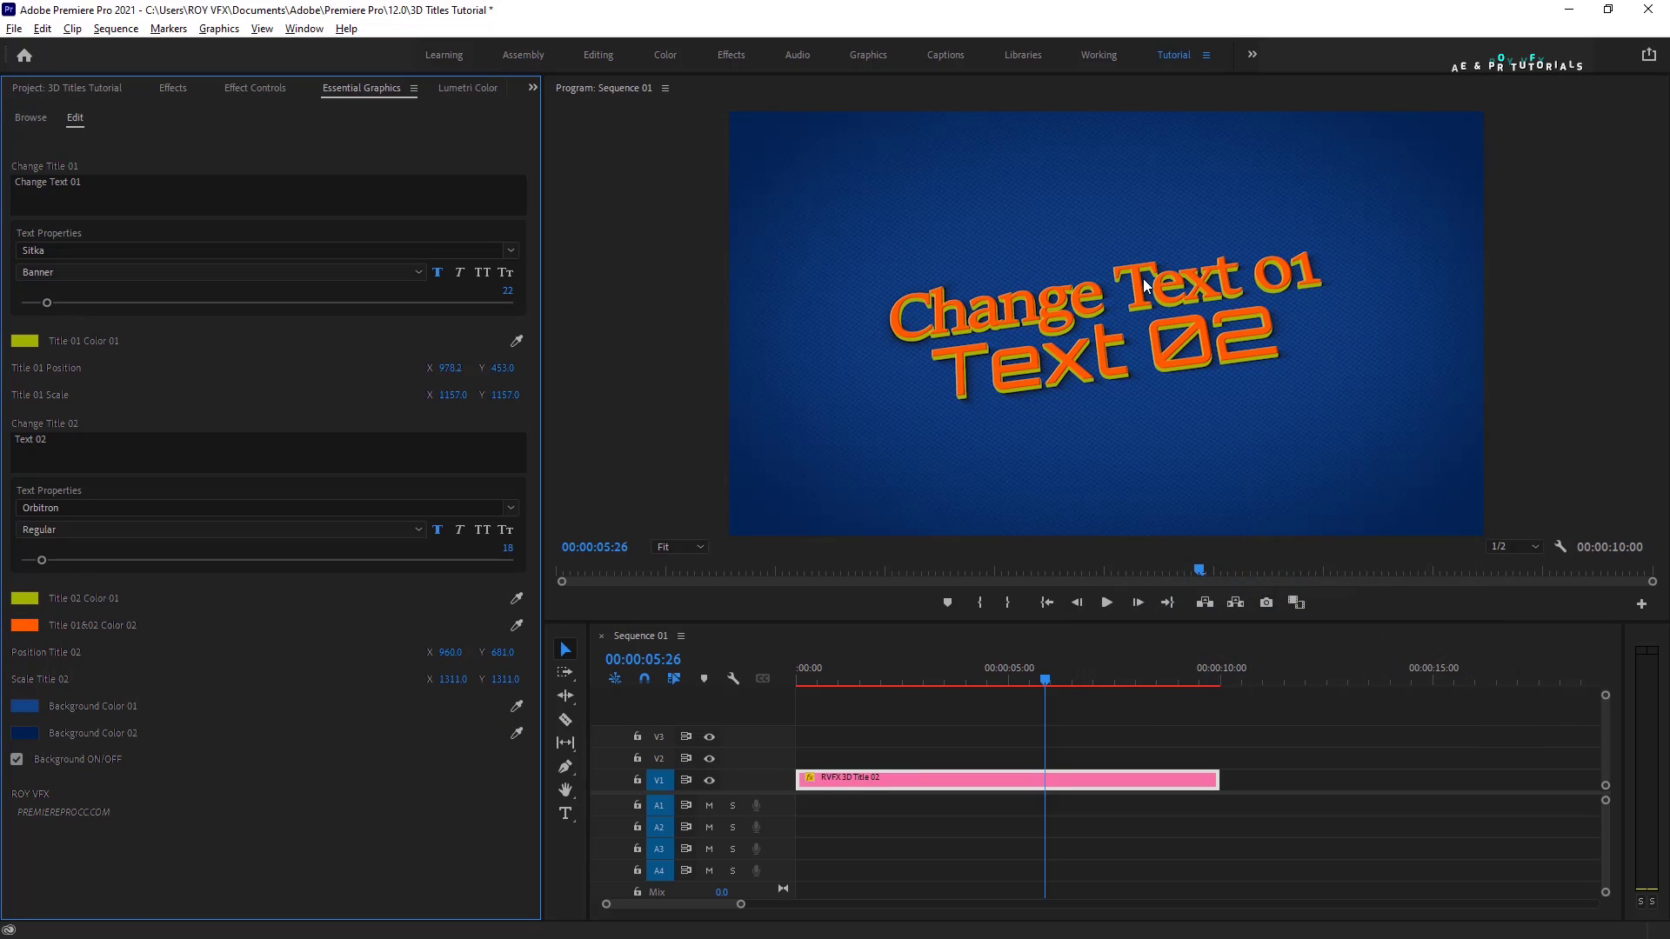
Step: Turn off Background ON/OFF, move the title to V2, and put pexels-cottonbro-4488636.jpg on V1, extended past the title
{"action": "left_click", "coordinate": [17, 760]}
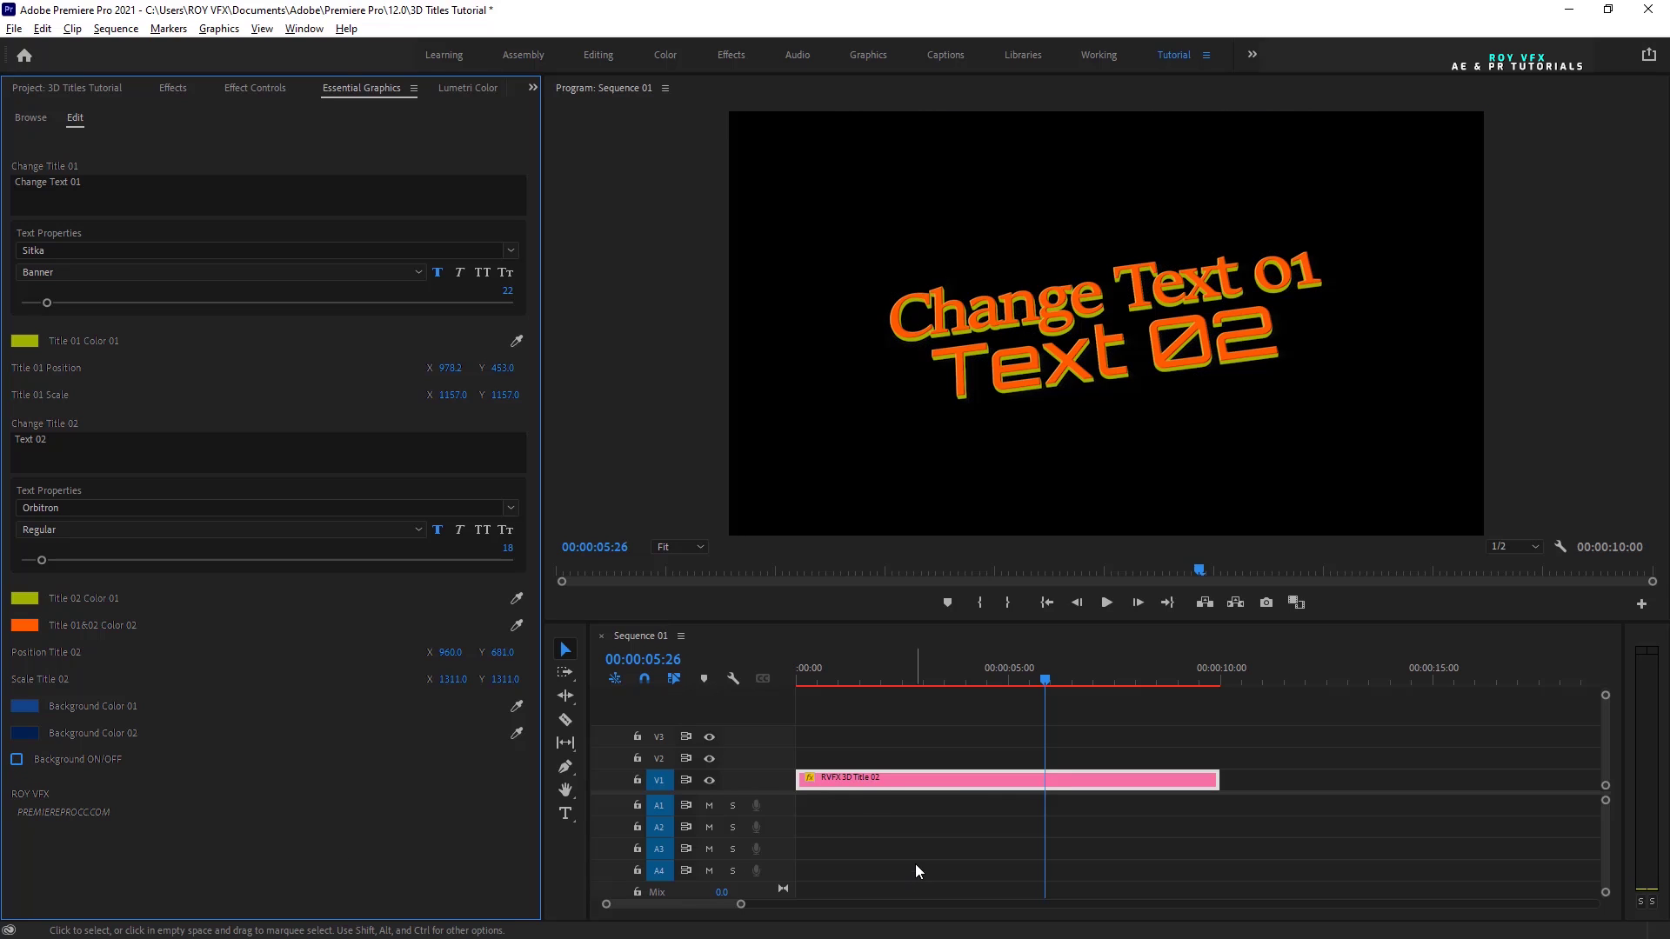
{"action": "left_click_drag", "start_coordinate": [903, 792], "coordinate": [899, 755]}
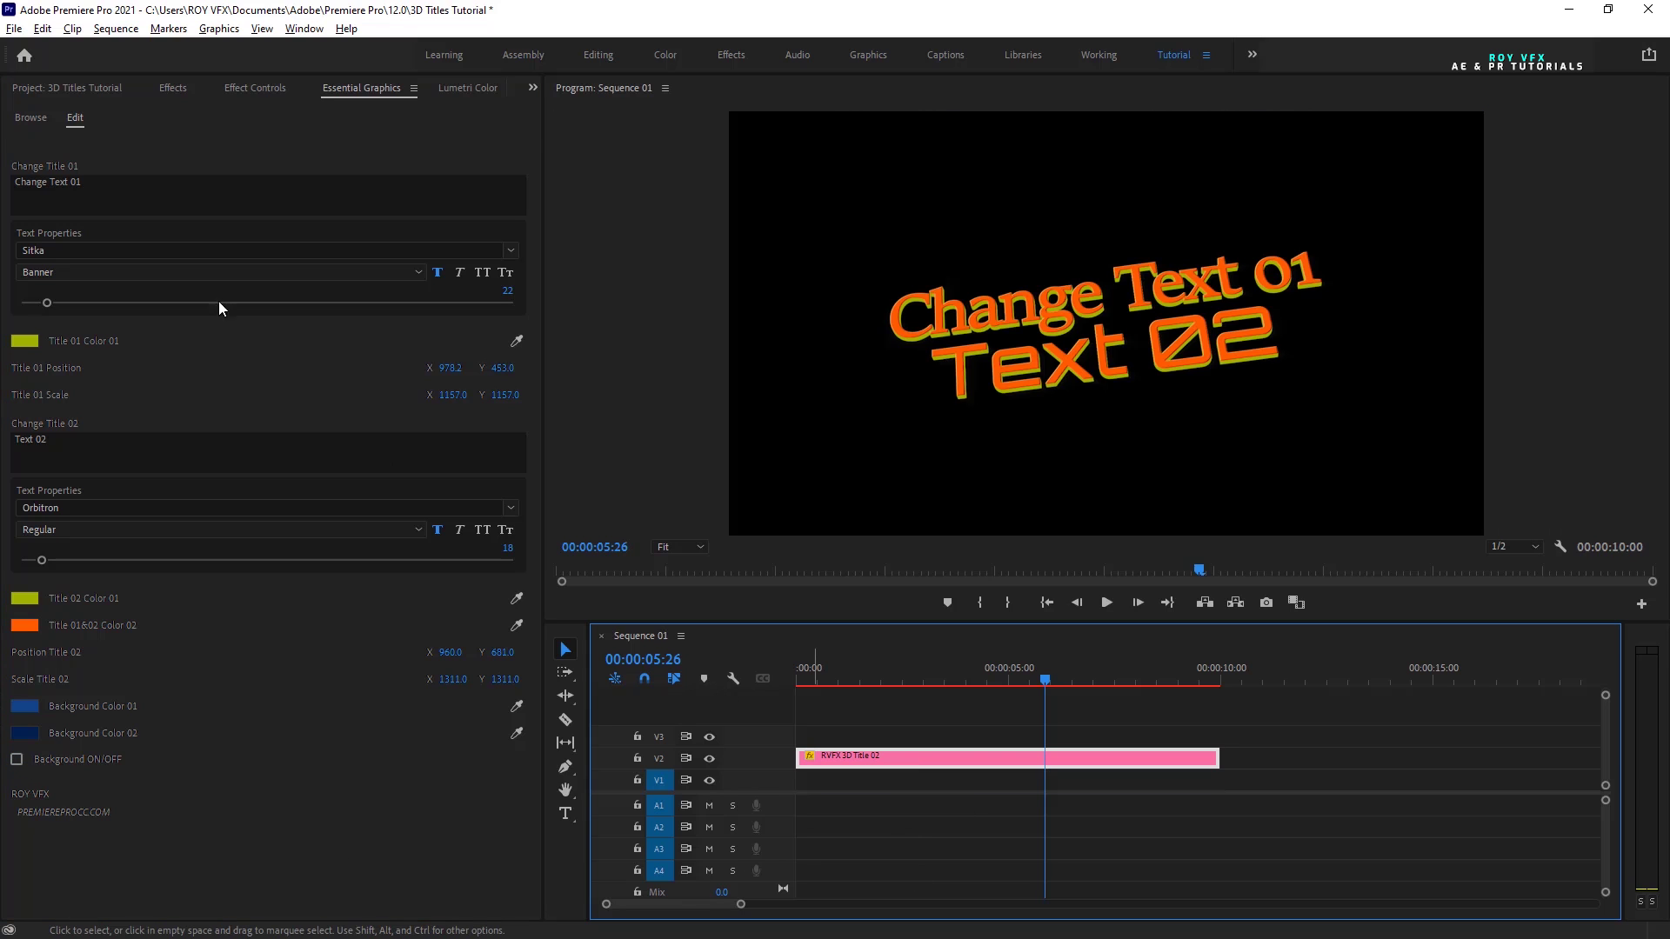
{"action": "left_click", "coordinate": [73, 86]}
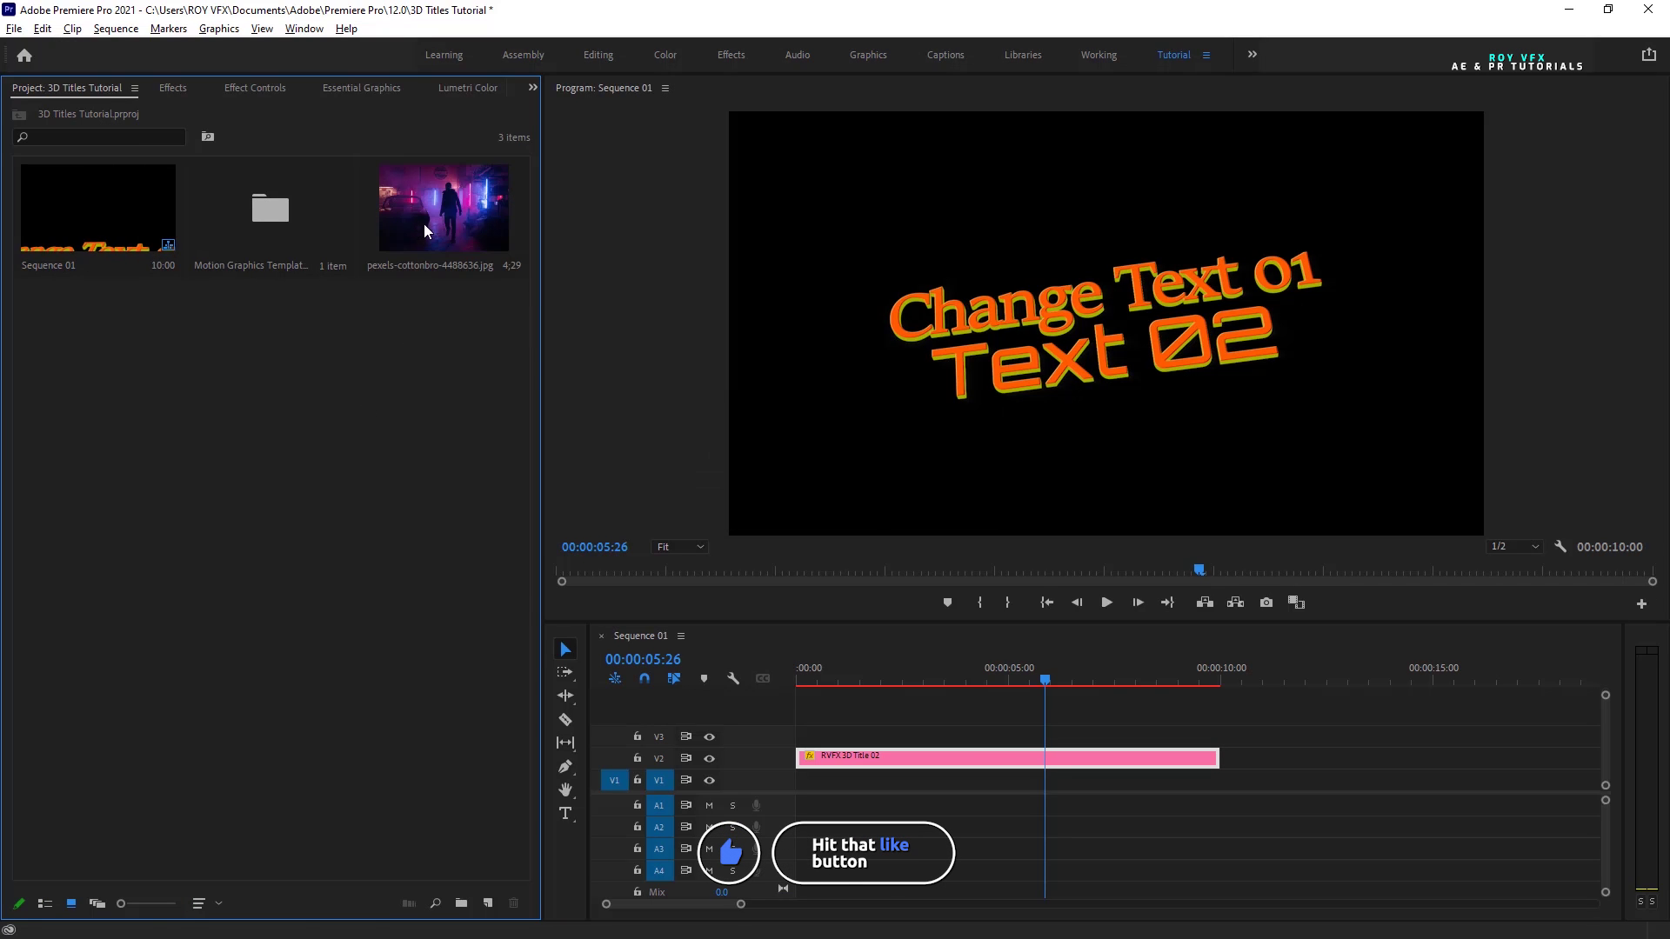
{"action": "left_click_drag", "start_coordinate": [424, 223], "coordinate": [801, 790]}
{"action": "left_click_drag", "start_coordinate": [1007, 781], "coordinate": [1257, 781]}
Step: Scale the neon photo down to 47% and lower its opacity to darken it
{"action": "left_click", "coordinate": [278, 88]}
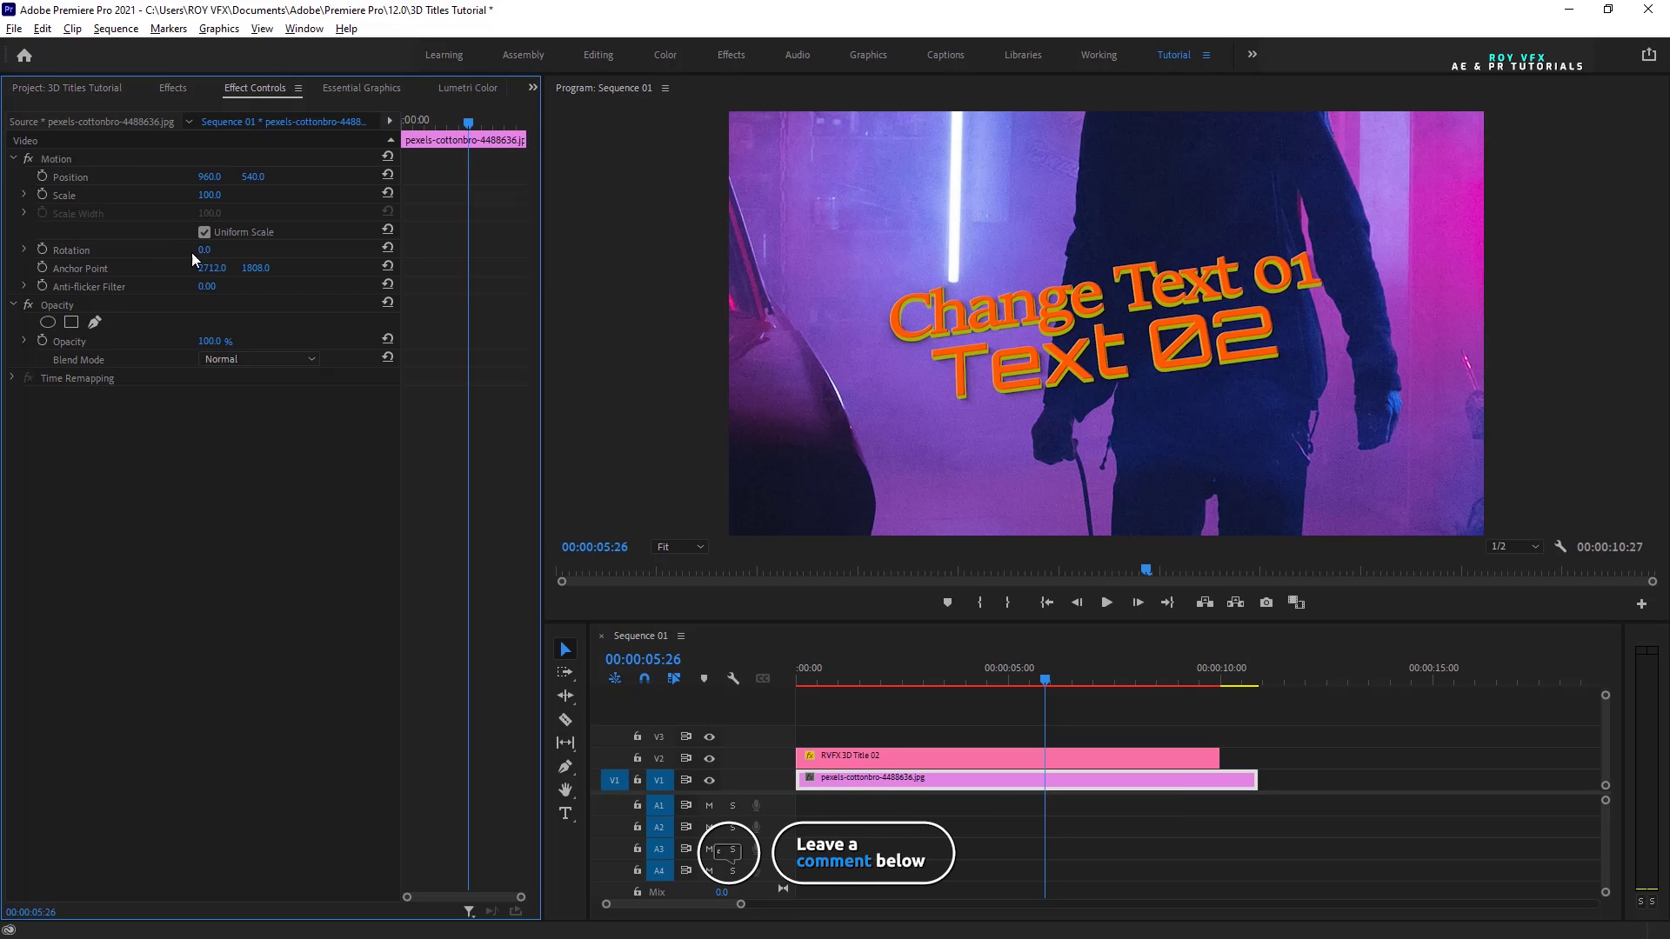
{"action": "left_click_drag", "start_coordinate": [207, 195], "coordinate": [194, 280]}
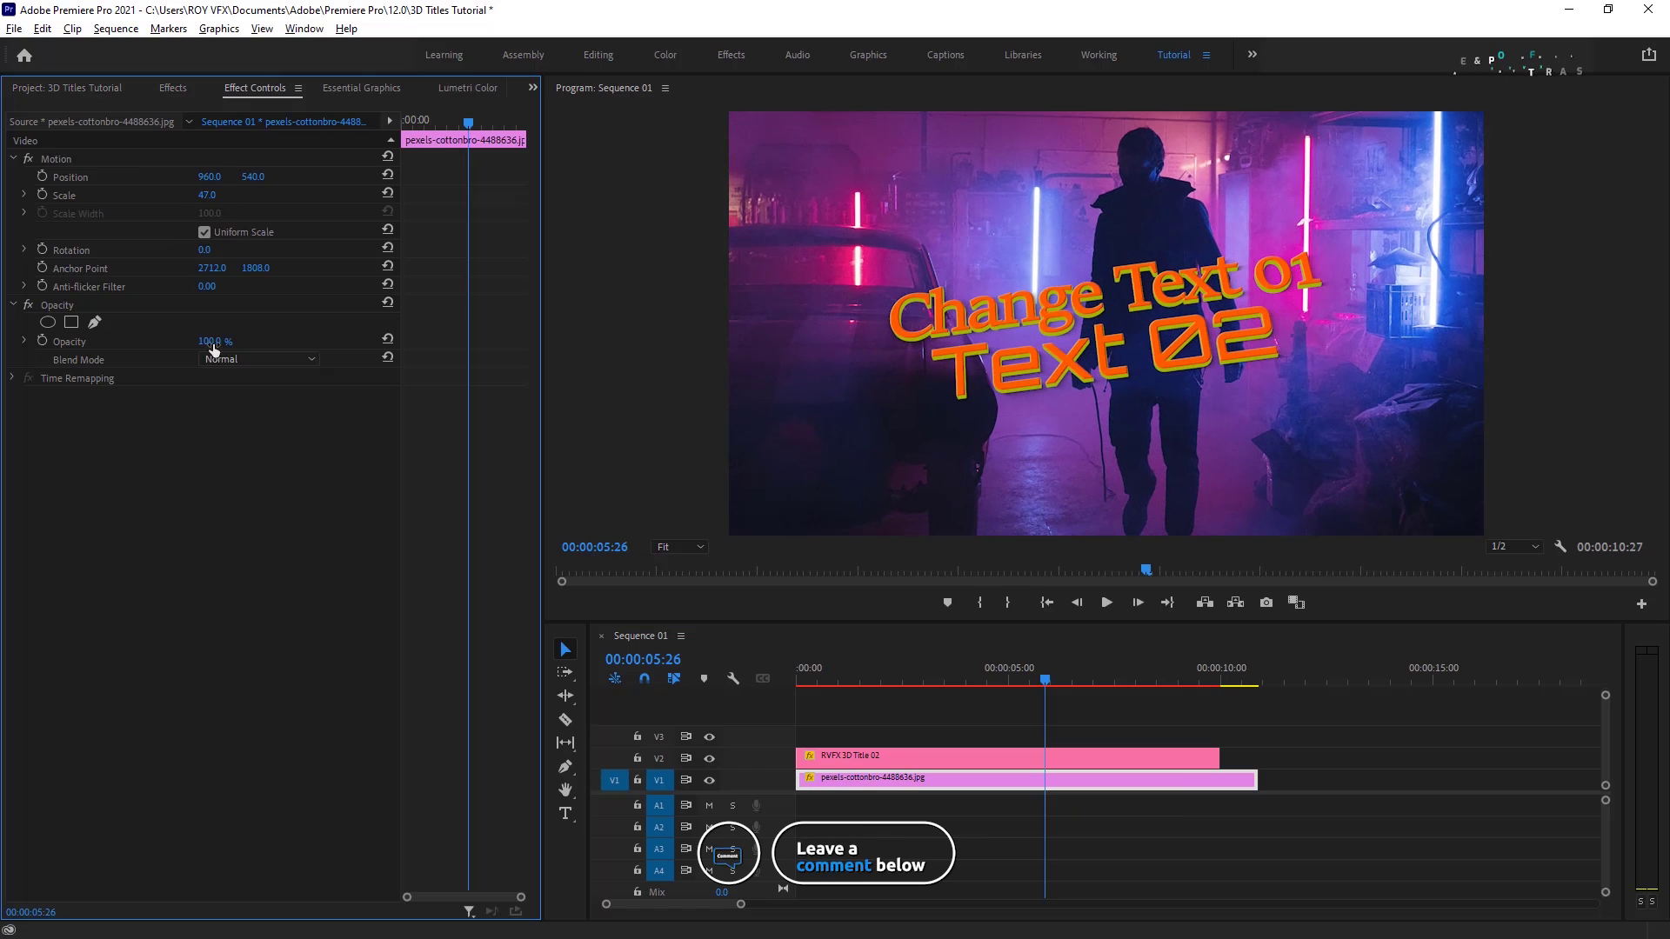
{"action": "left_click_drag", "start_coordinate": [215, 349], "coordinate": [166, 349]}
{"action": "left_click", "coordinate": [1391, 738]}
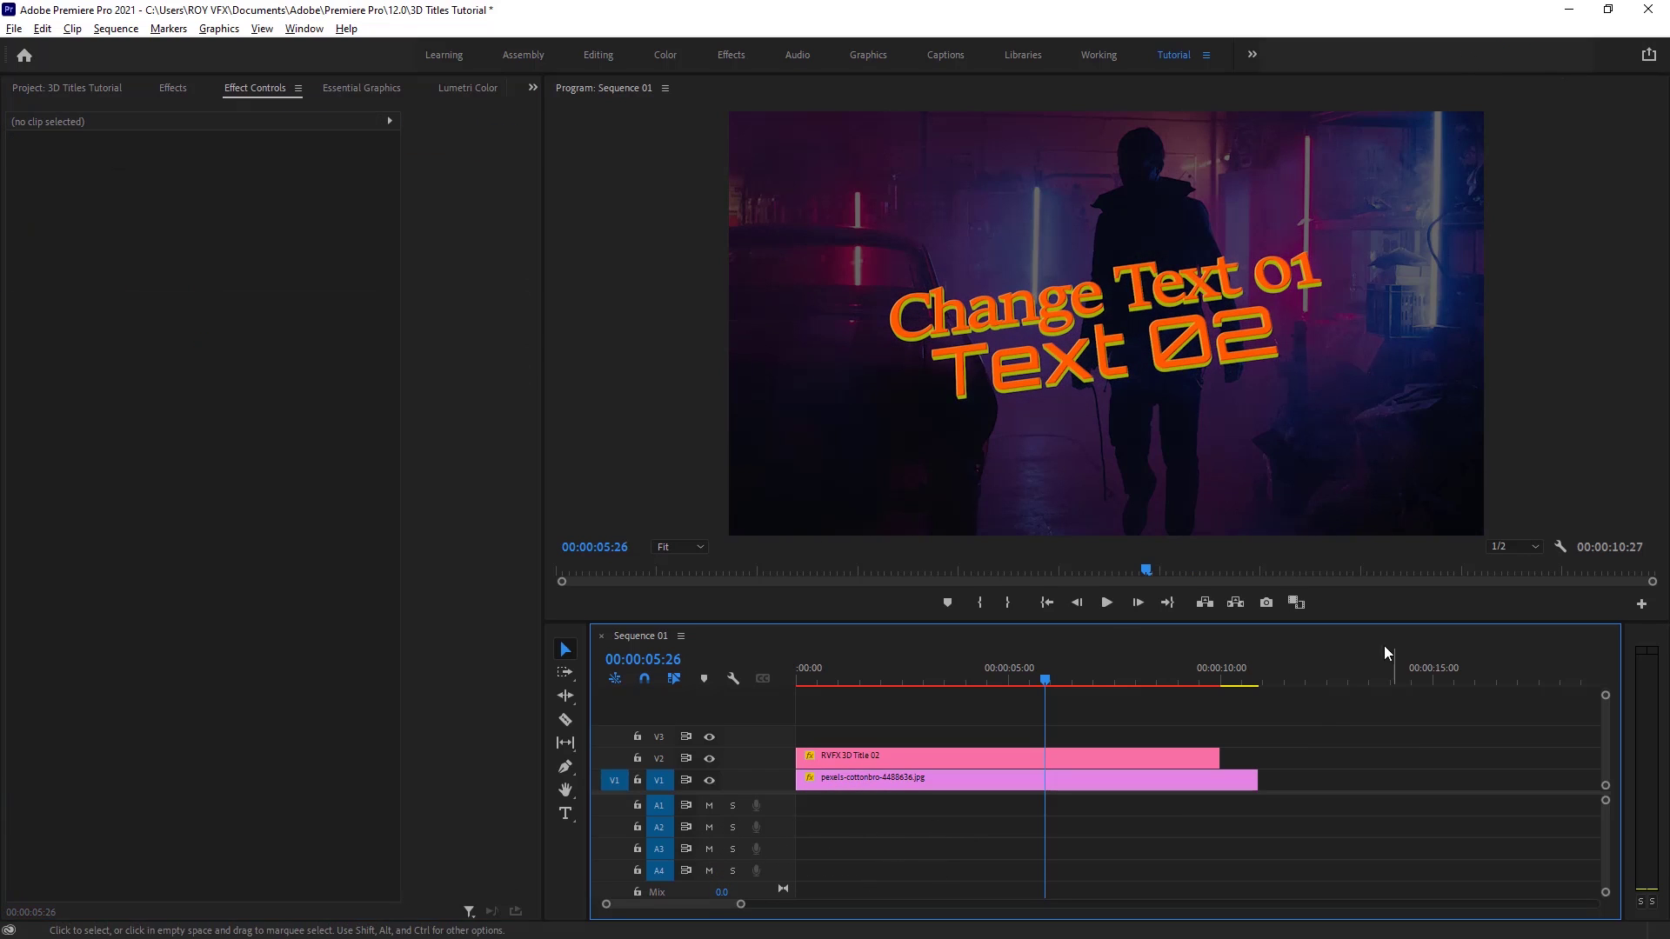
Step: Extend the photo clip to 00:00:16:23 and lengthen the title clip to about 12 seconds
{"action": "left_click_drag", "start_coordinate": [864, 683], "coordinate": [1125, 750]}
{"action": "key", "text": "space"}
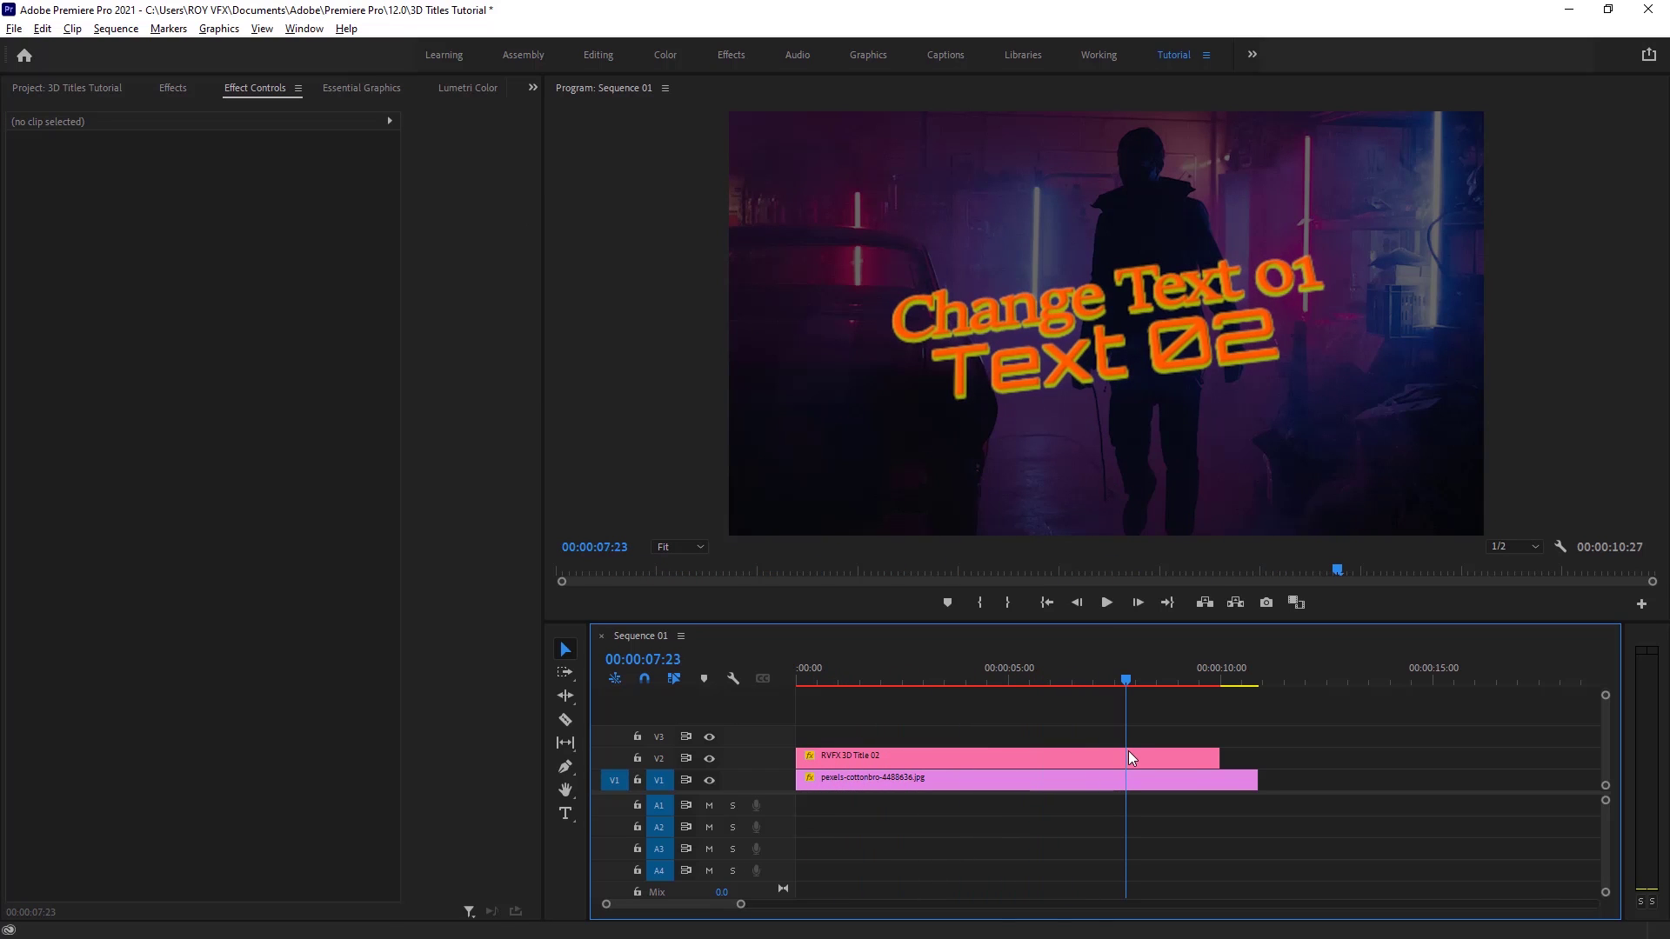
{"action": "left_click_drag", "start_coordinate": [1261, 788], "coordinate": [1507, 789]}
{"action": "left_click_drag", "start_coordinate": [1221, 756], "coordinate": [974, 756]}
{"action": "left_click_drag", "start_coordinate": [1129, 684], "coordinate": [805, 706]}
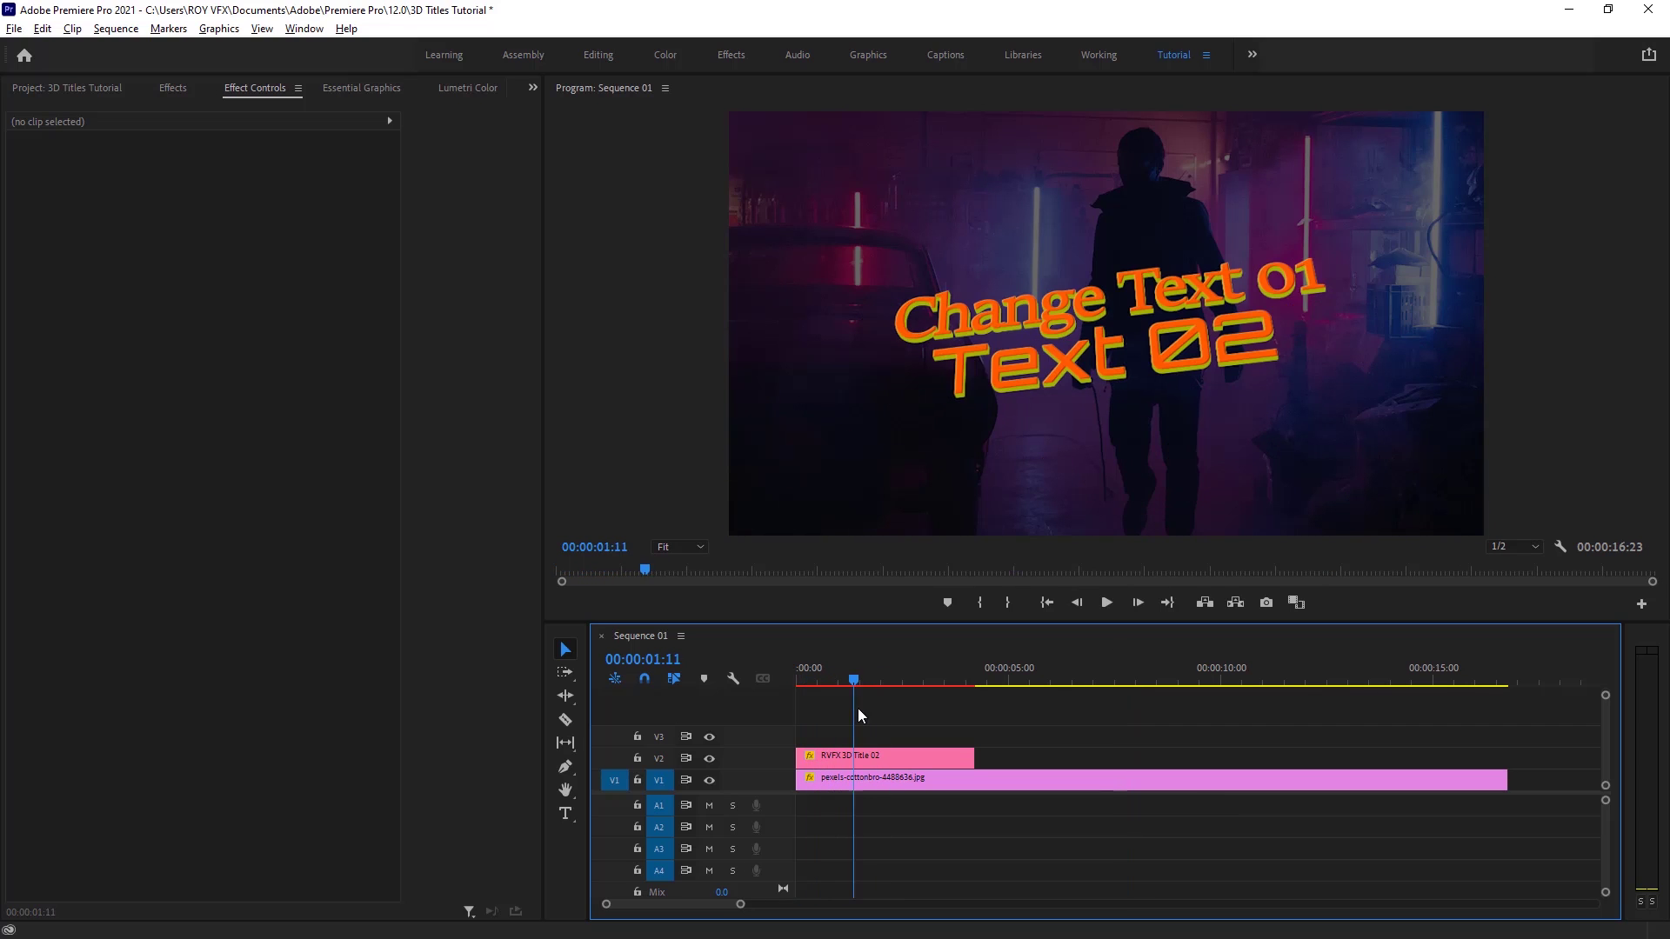
{"action": "left_click_drag", "start_coordinate": [974, 757], "coordinate": [1320, 762]}
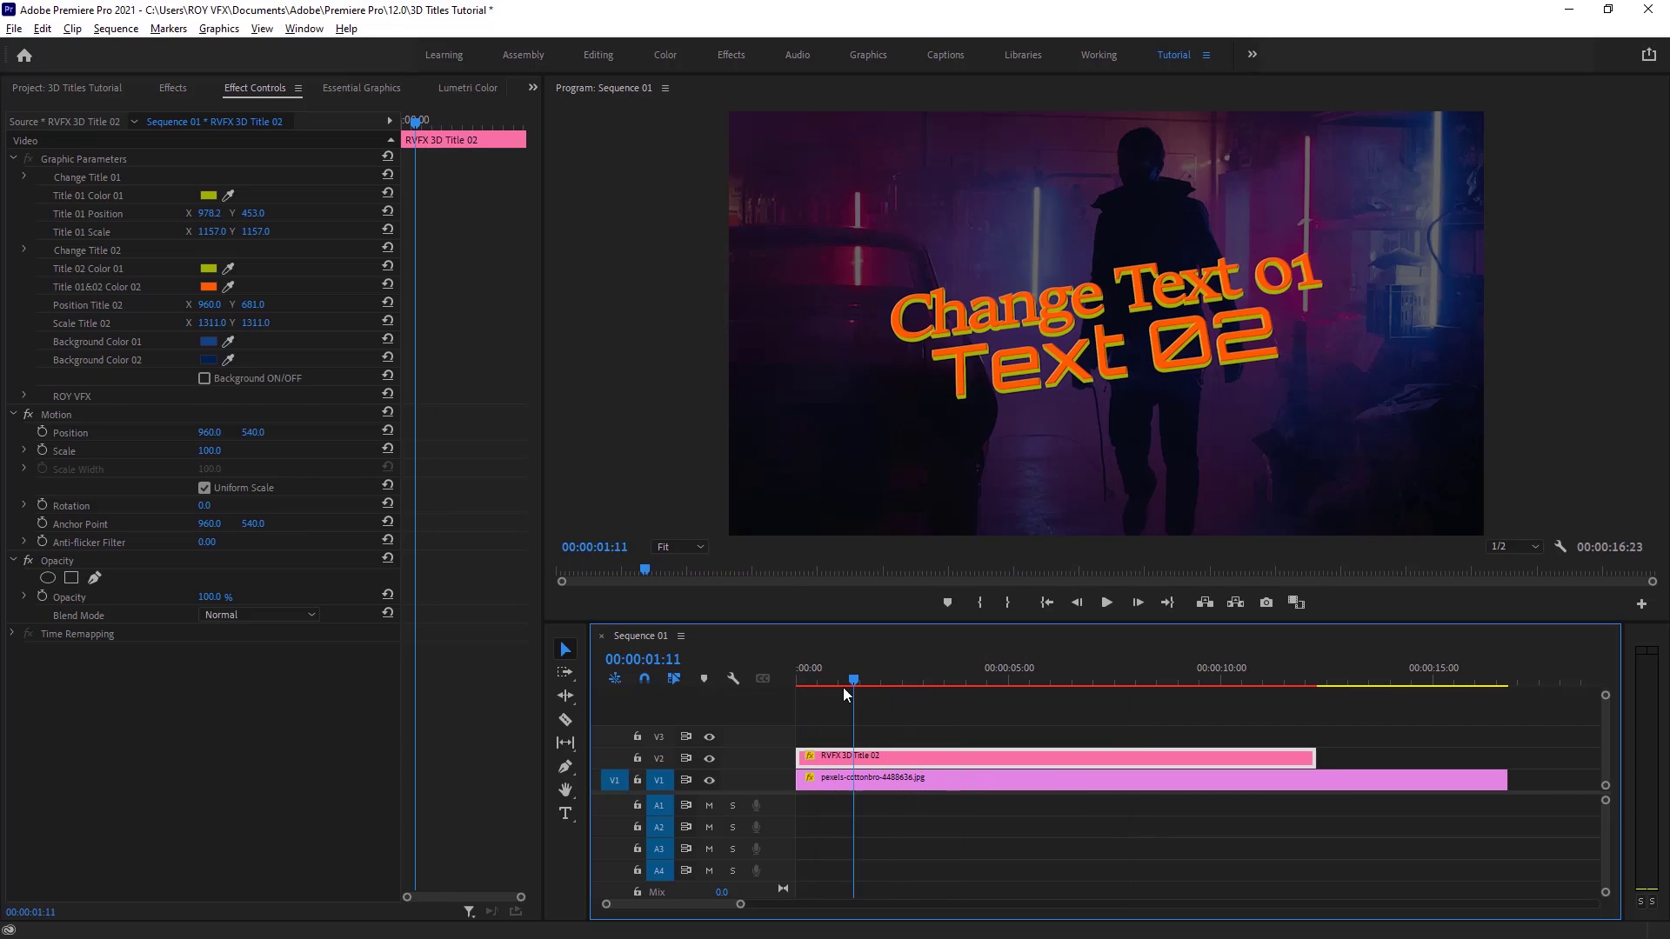